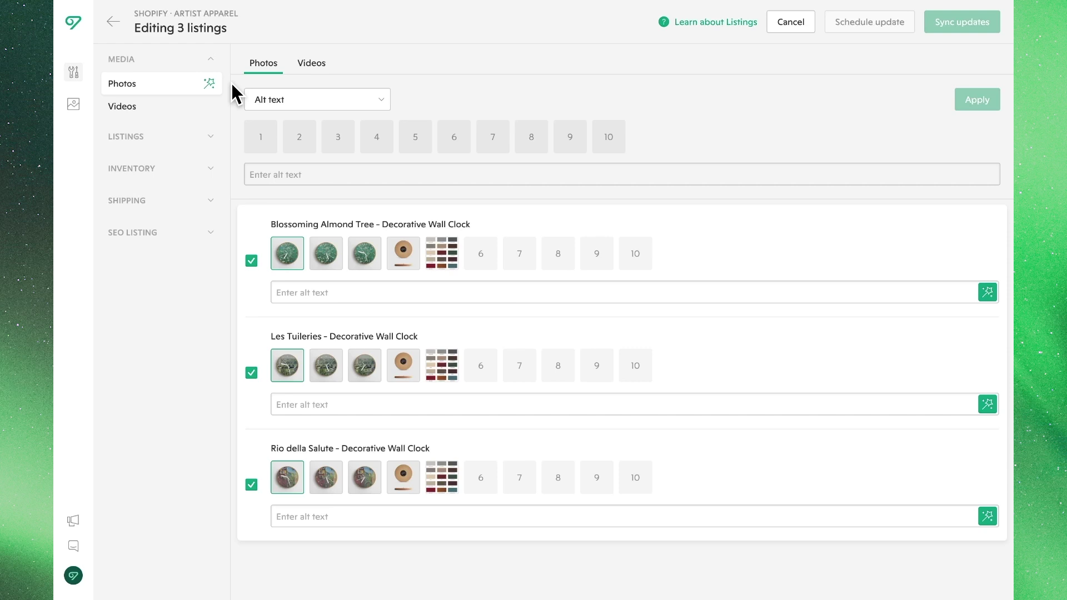
Enter 'Decorative Wall Clock with Blossom Art Design' as alt text for the first clock's second photo.
left_click(212, 135)
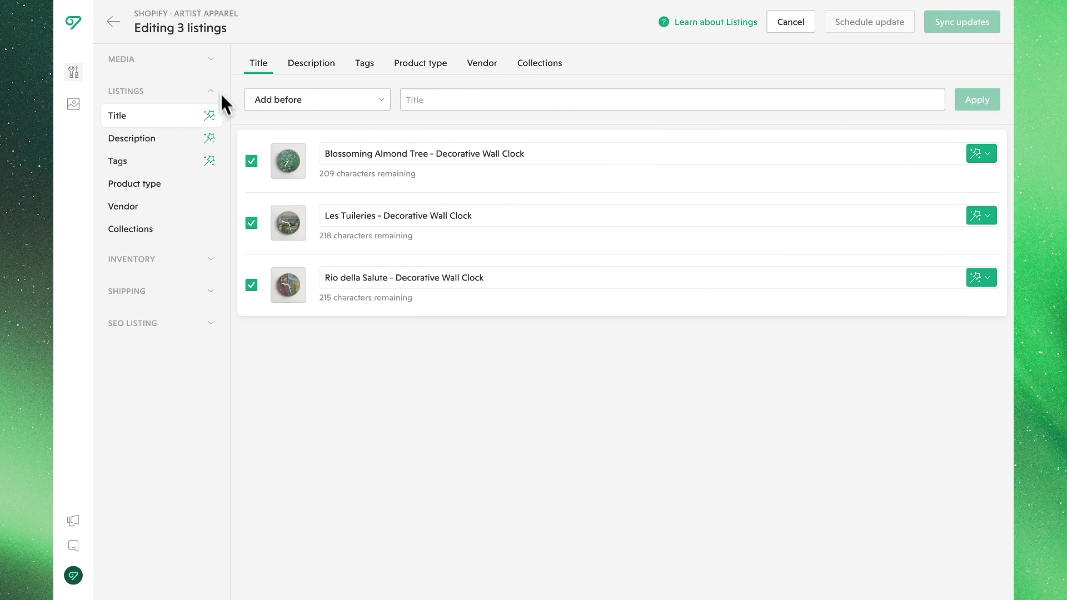
left_click(209, 60)
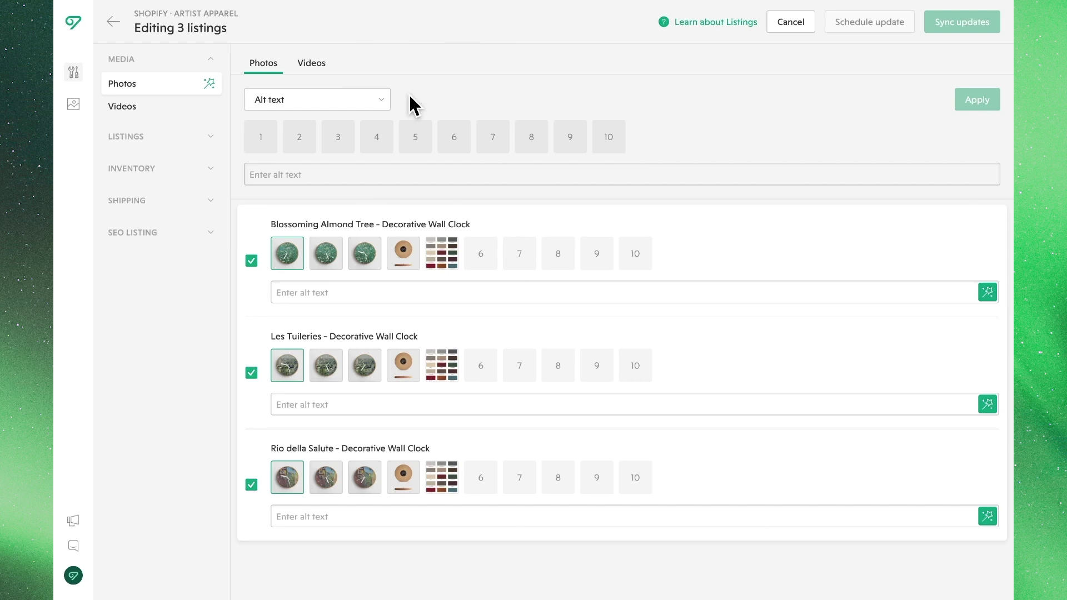
left_click(405, 252)
left_click(315, 261)
left_click(327, 286)
type("Decor")
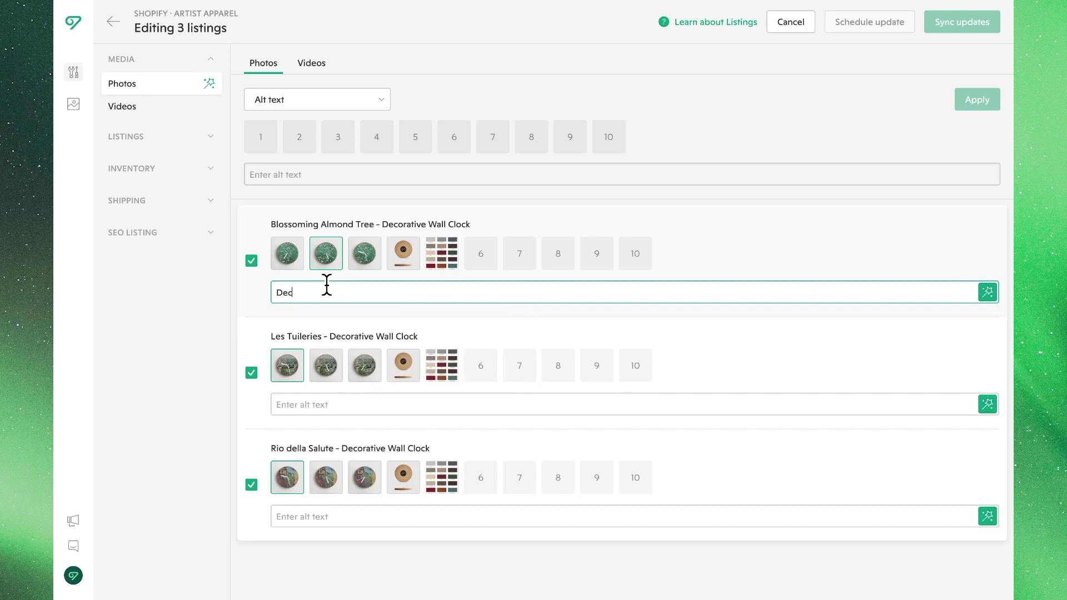
type("ative Wall ")
type("Clock wit")
type("h Blo")
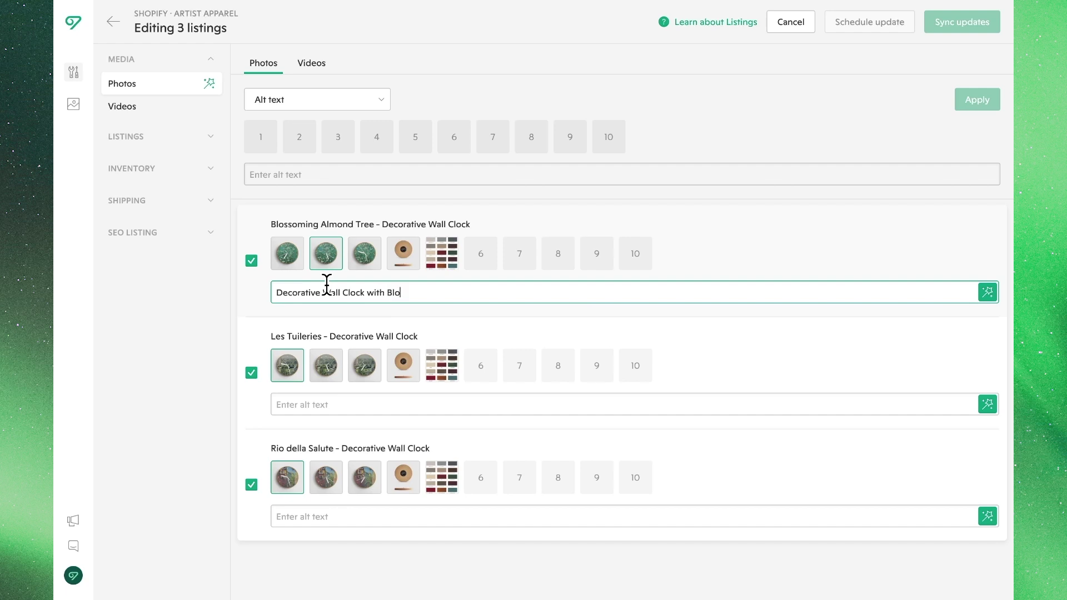
type("ssom Art Design")
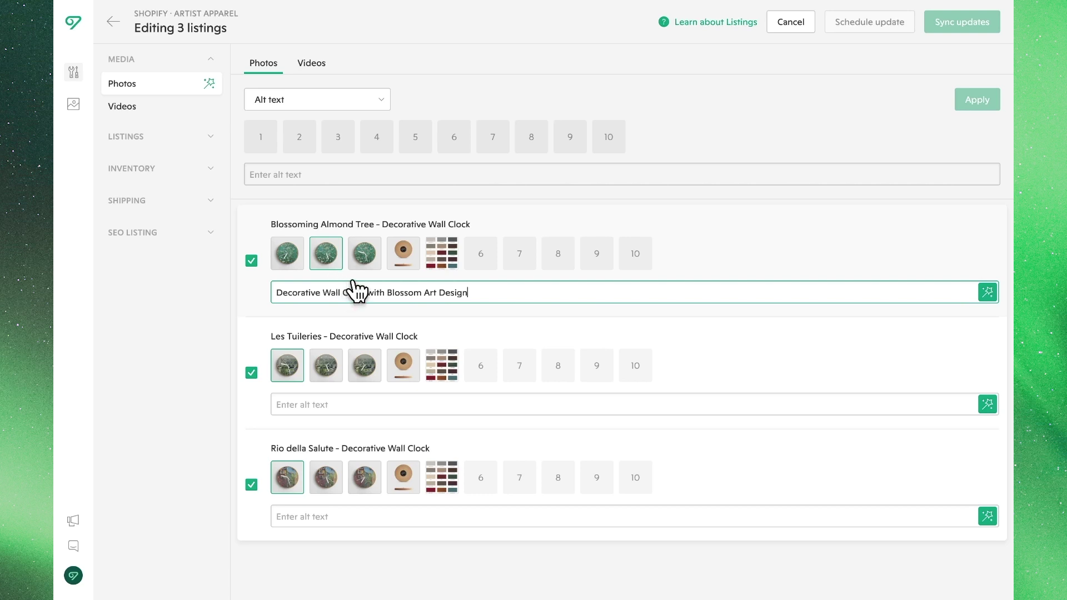
left_click(292, 259)
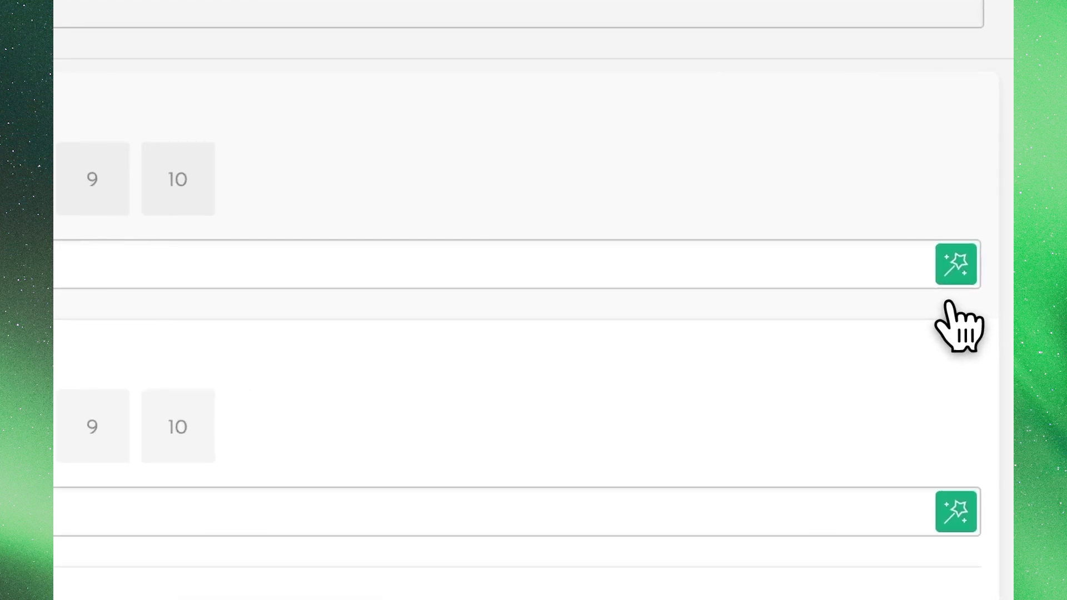
Generate AI alt text for the first clock, color chart, Les Tuileries and Rio della Salute photos.
left_click(951, 269)
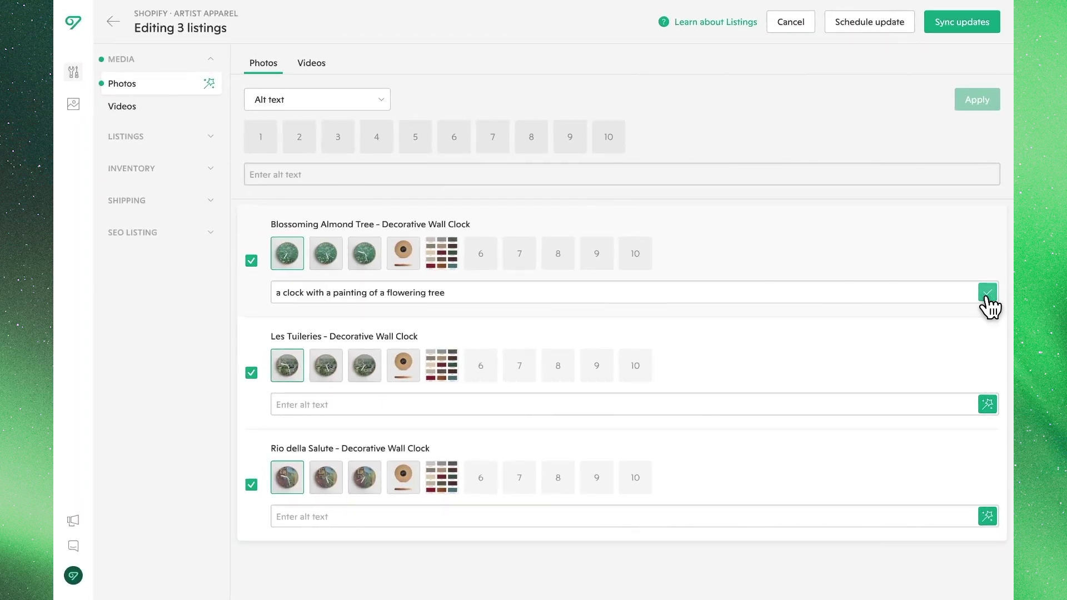
left_click(984, 297)
left_click(450, 268)
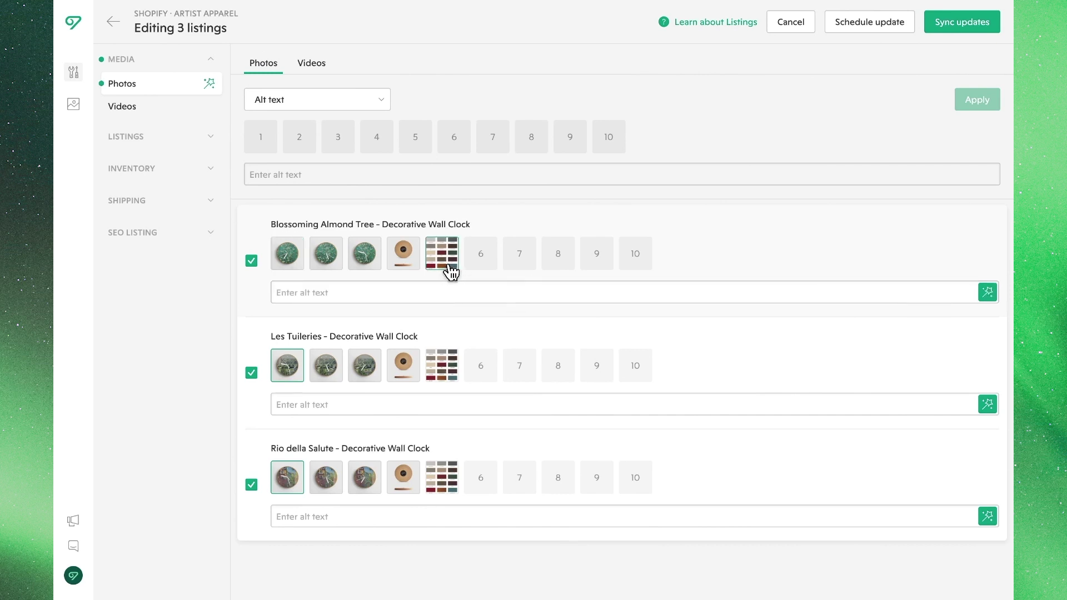
left_click(987, 300)
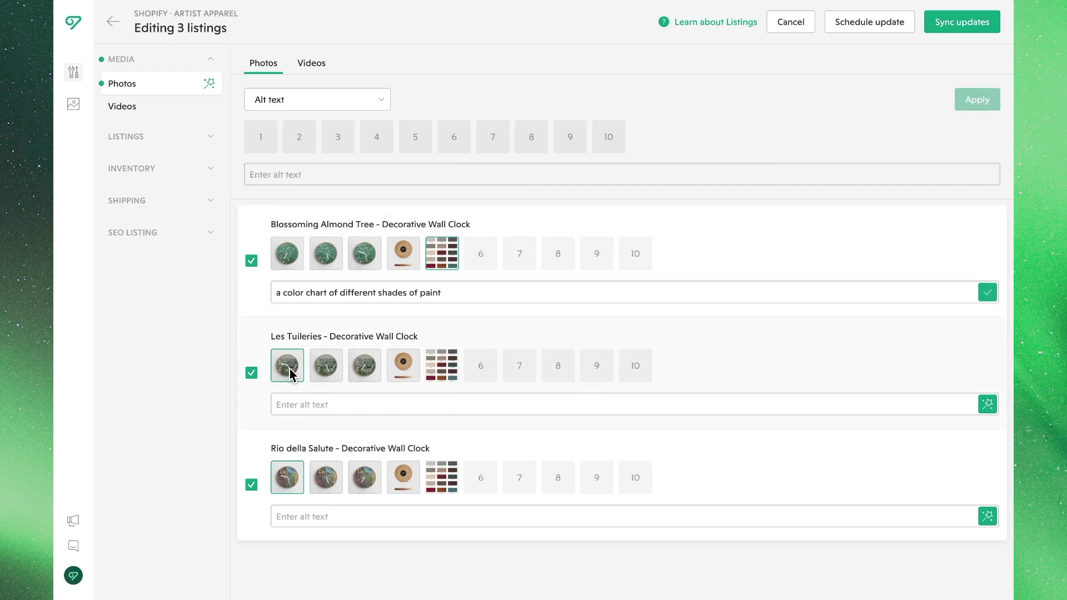
left_click(986, 414)
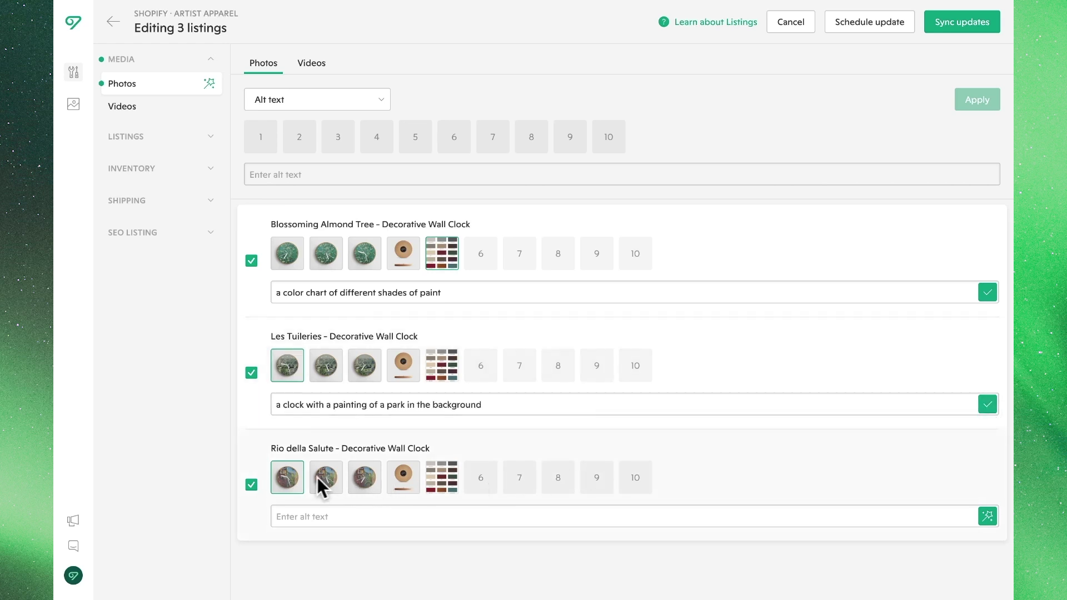
left_click(985, 517)
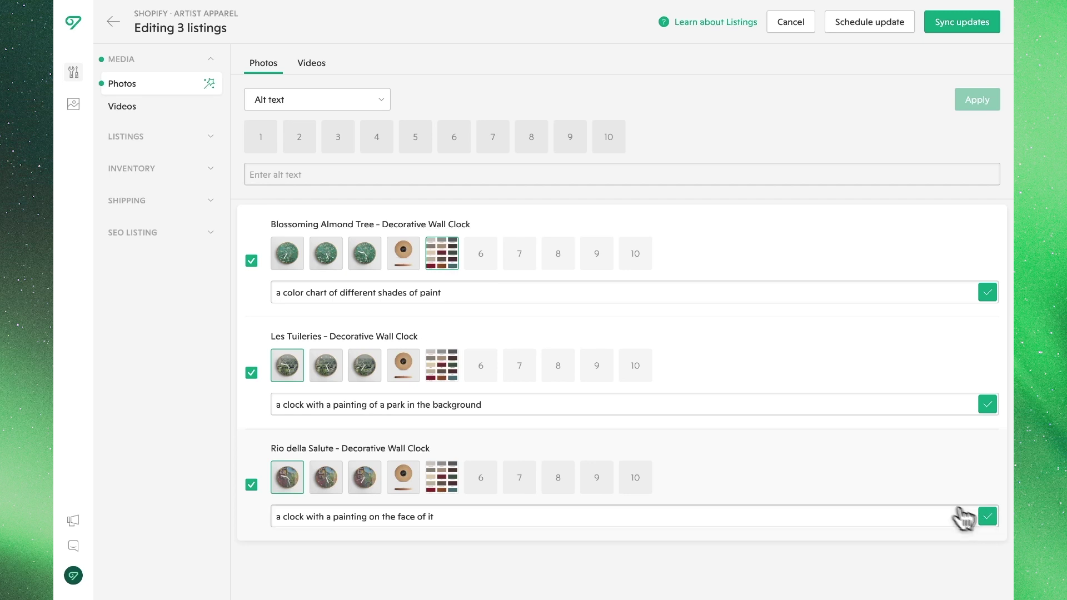
left_click(210, 144)
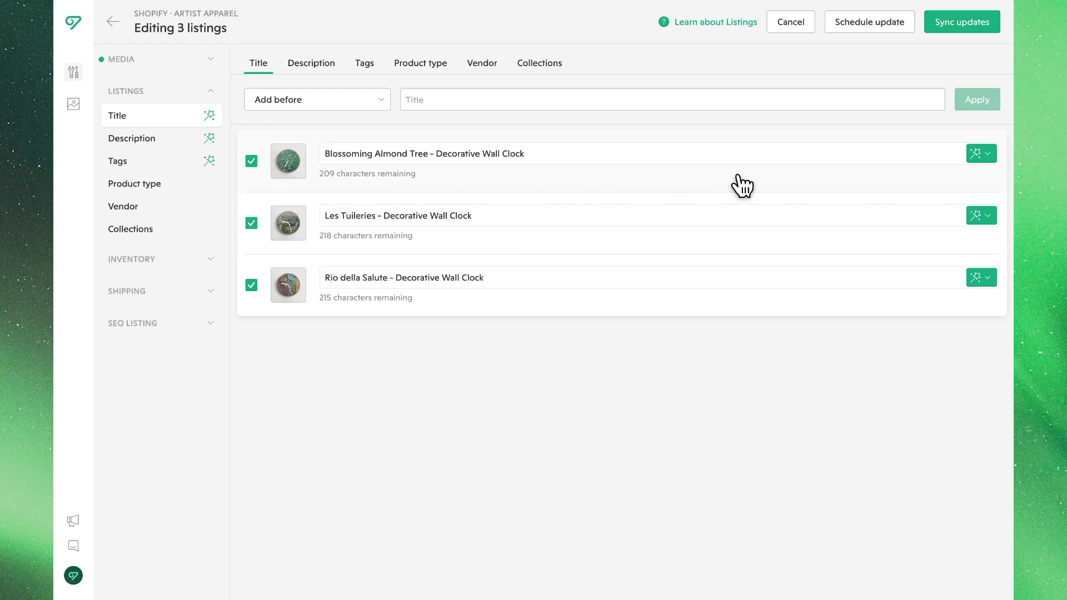
Have AI lengthen the first title, retry, and keep 'Vibrant Wall Clock with Cork Base and Steel Face'.
left_click(982, 158)
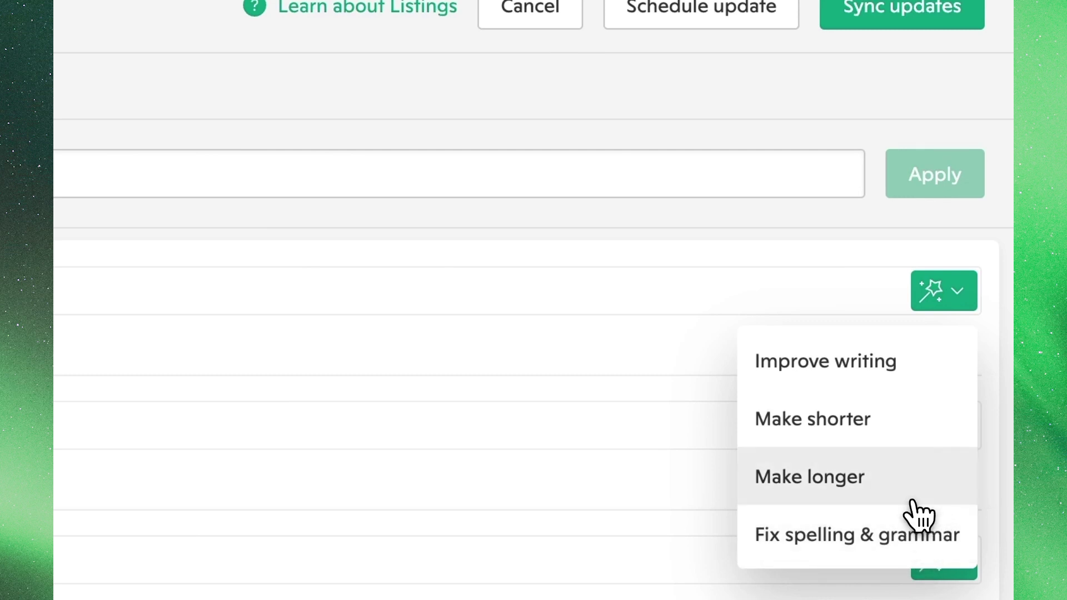
left_click(913, 500)
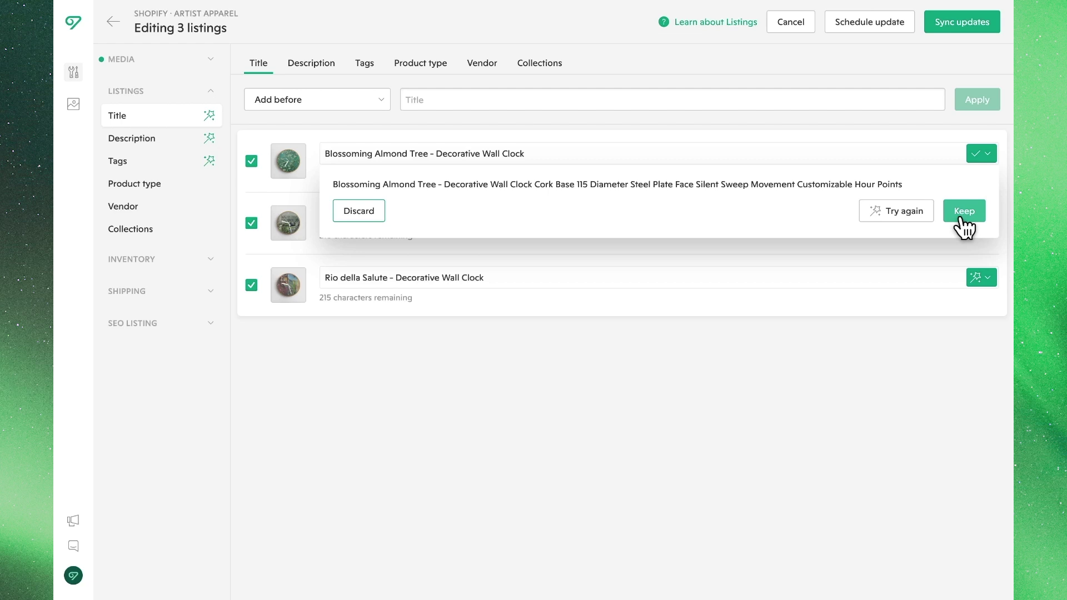
left_click(905, 214)
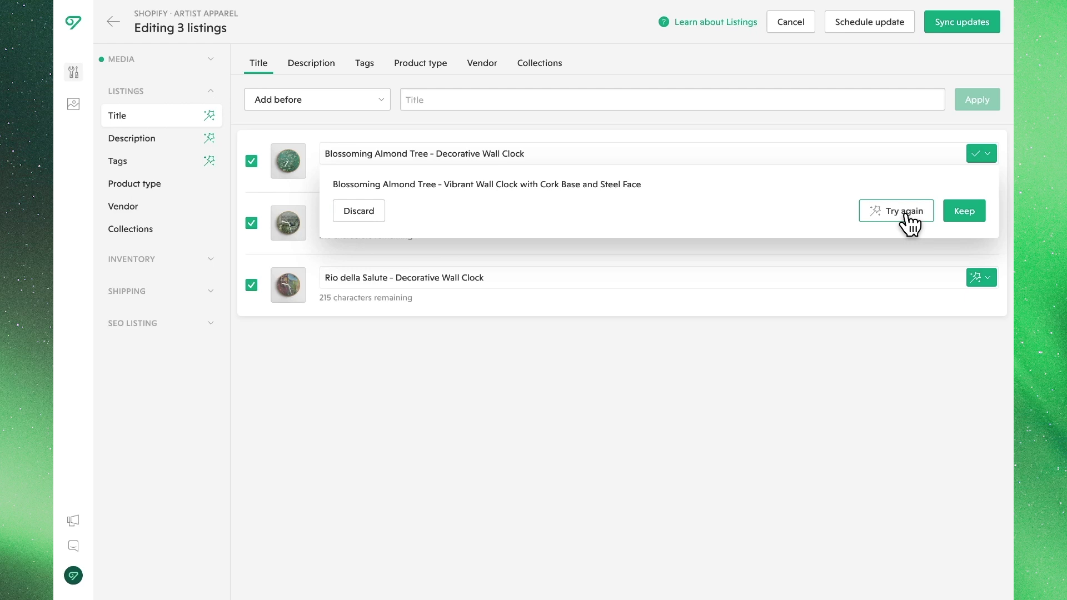
left_click(951, 211)
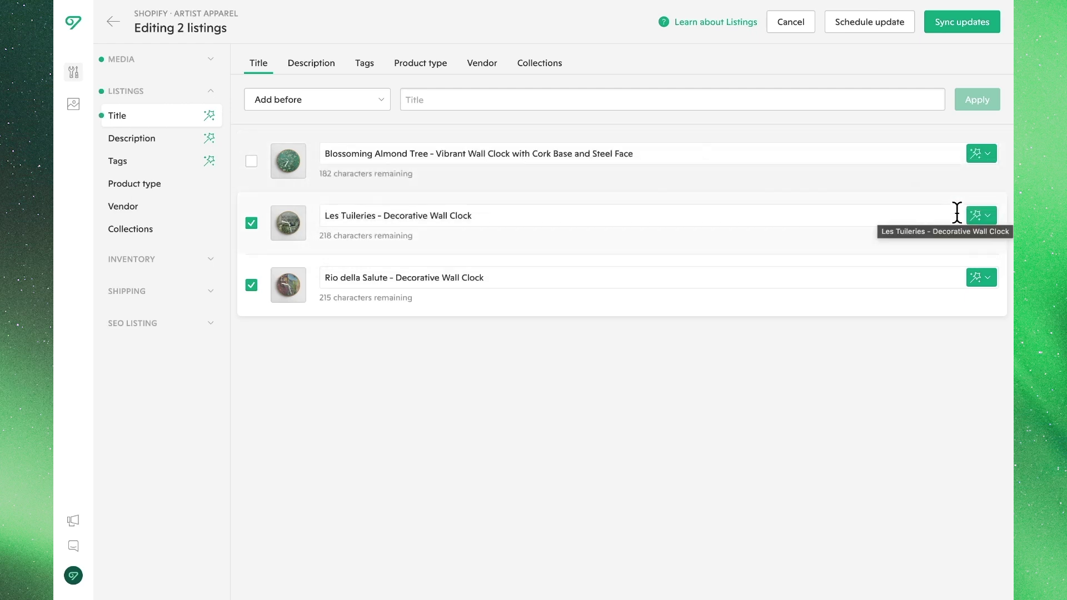
left_click(984, 222)
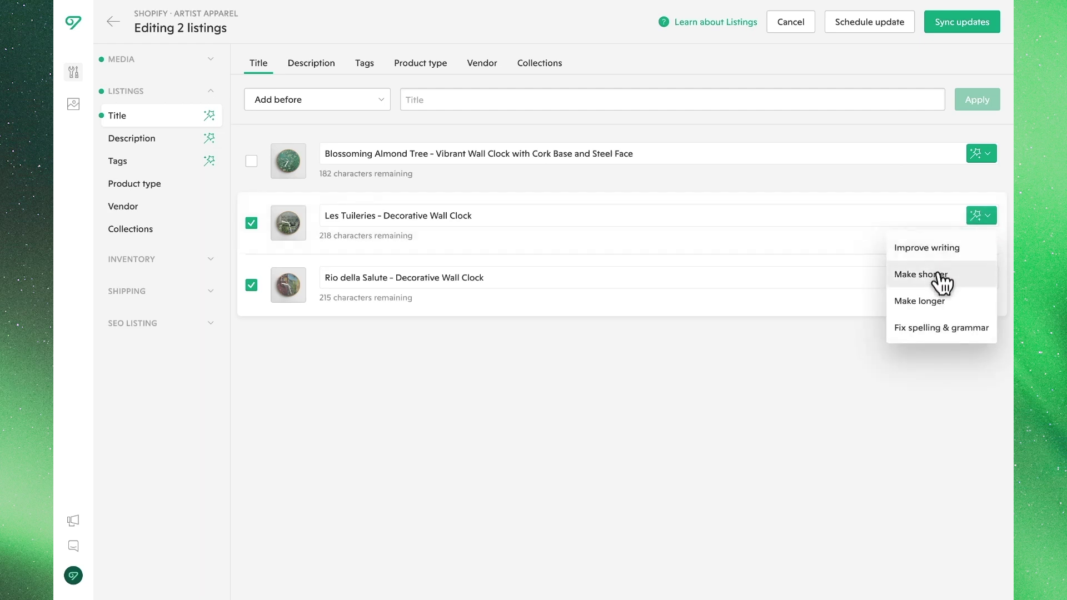
Lengthen, then shorten the Les Tuileries title with AI, keeping the '115mm Diameter Silent Sweep Movement' version.
left_click(939, 299)
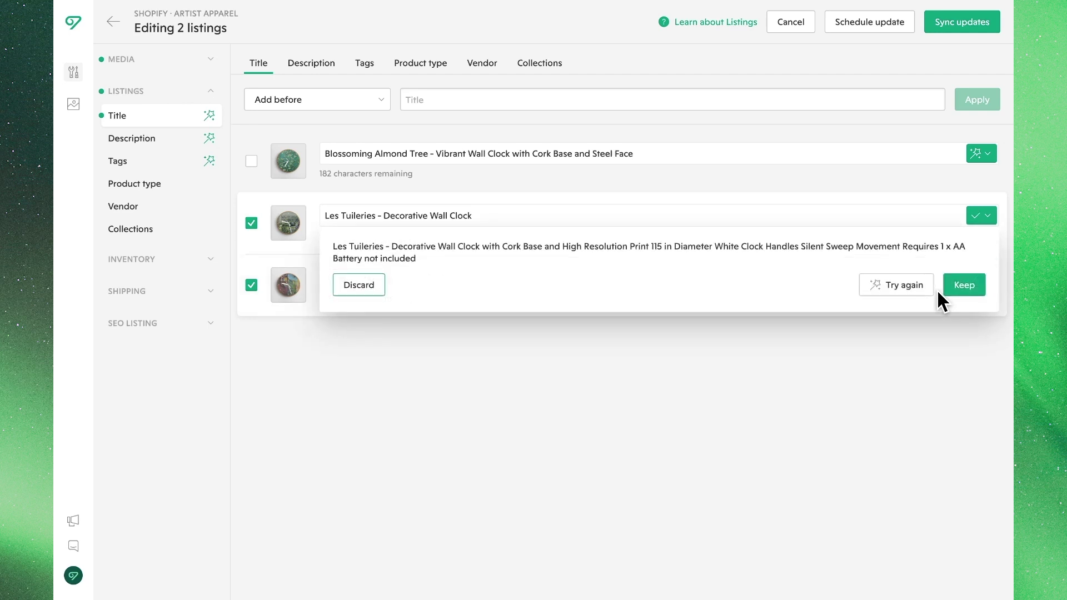
left_click(947, 286)
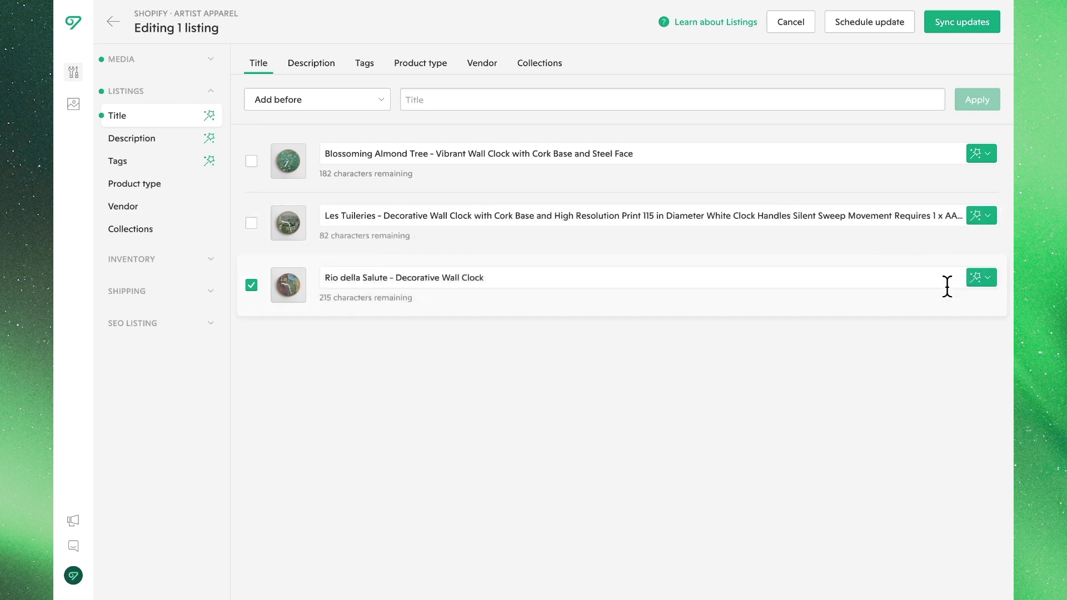
left_click(987, 223)
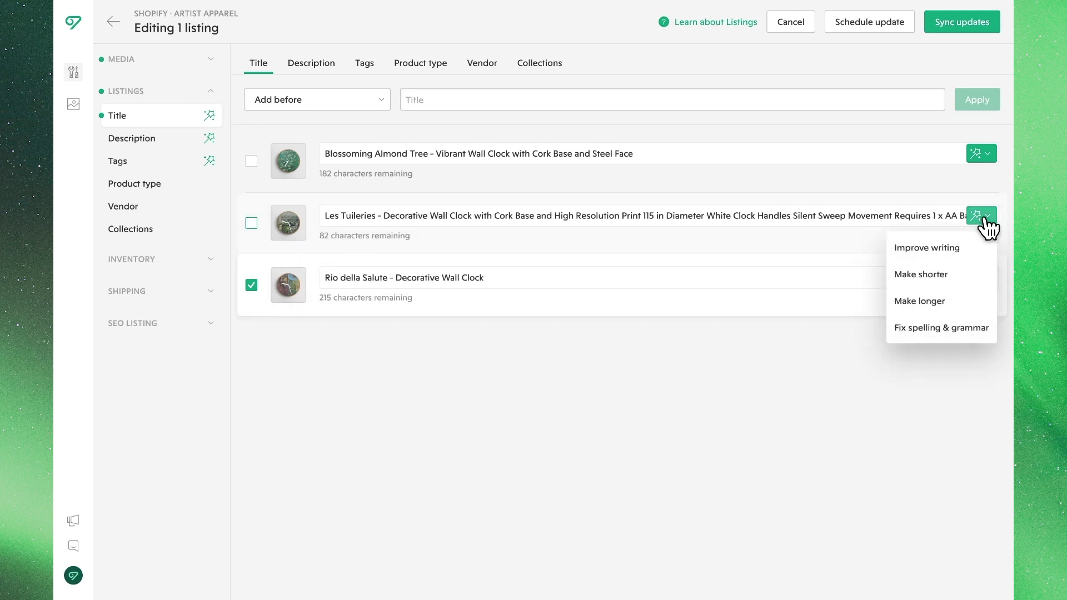
left_click(948, 272)
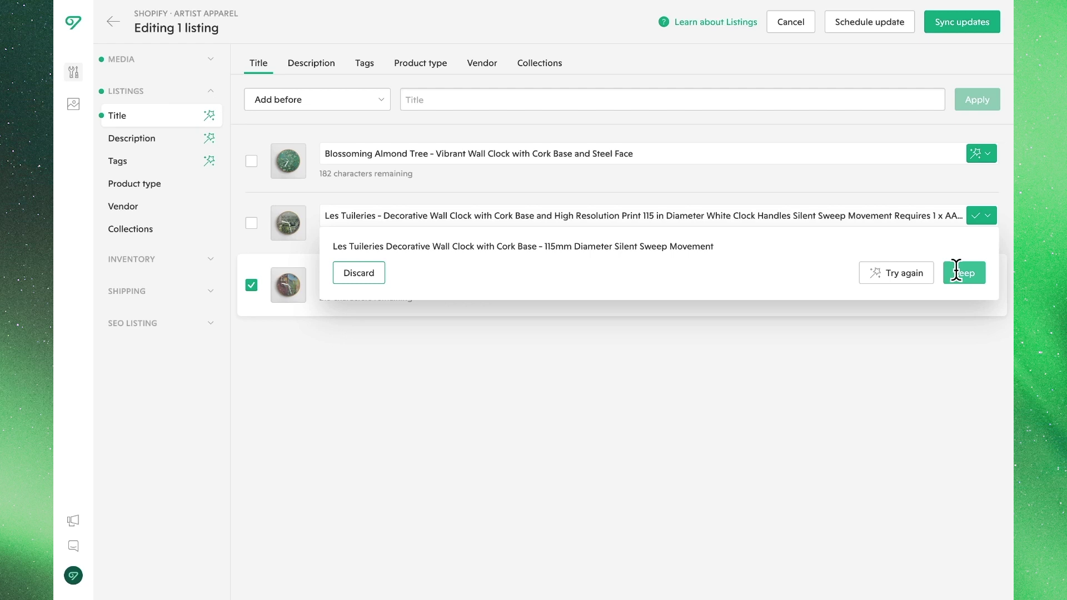
left_click(956, 271)
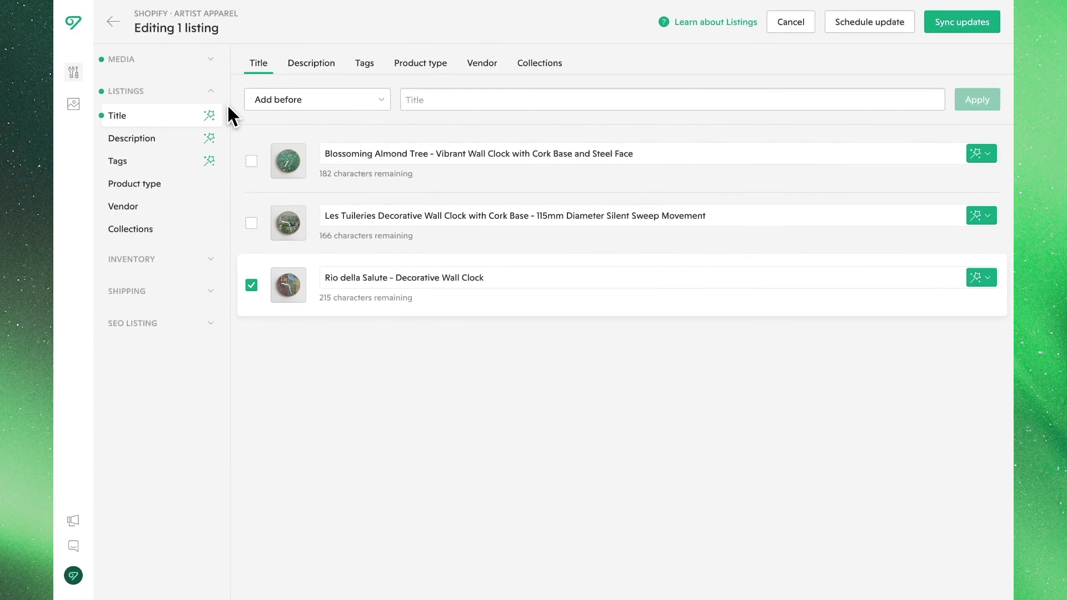
In the Description editor, show the AI Change tone options for the Blossoming Almond Tree description.
left_click(172, 139)
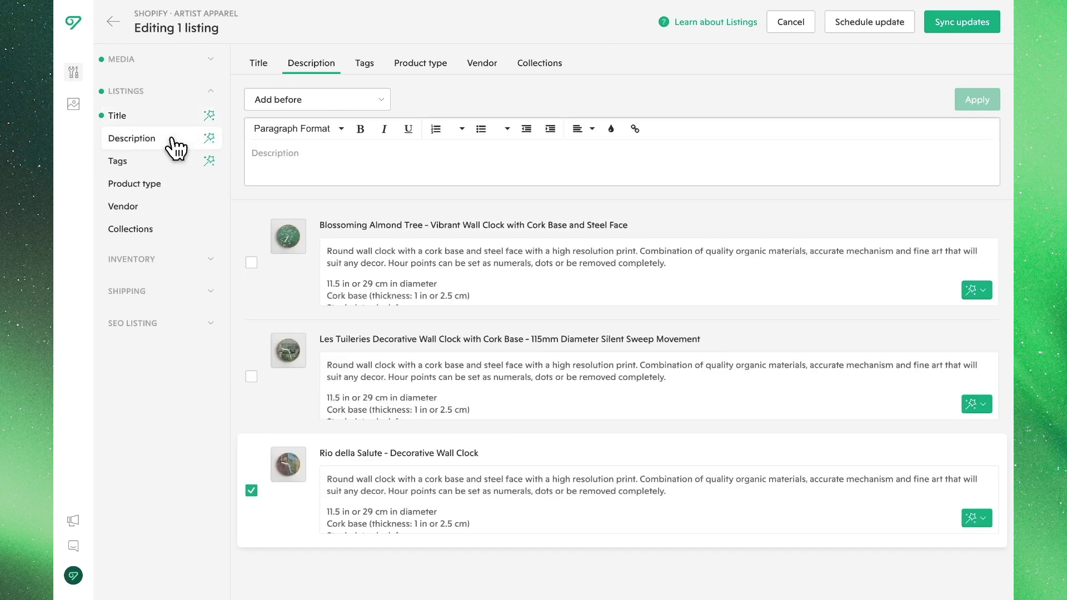
left_click(409, 261)
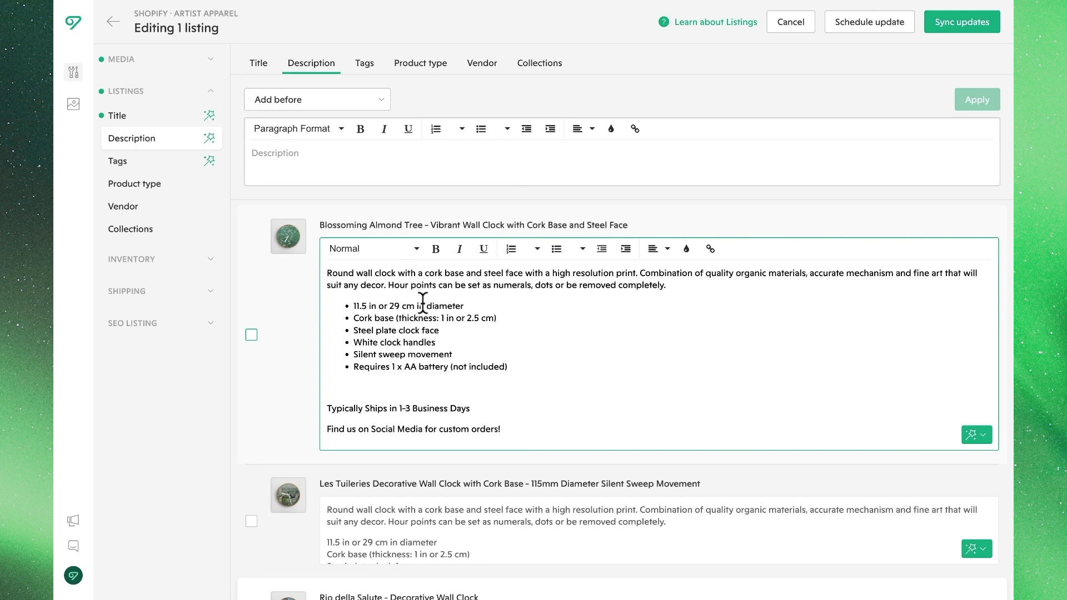
scroll(426, 312, "down", 1)
scroll(426, 312, "up", 1)
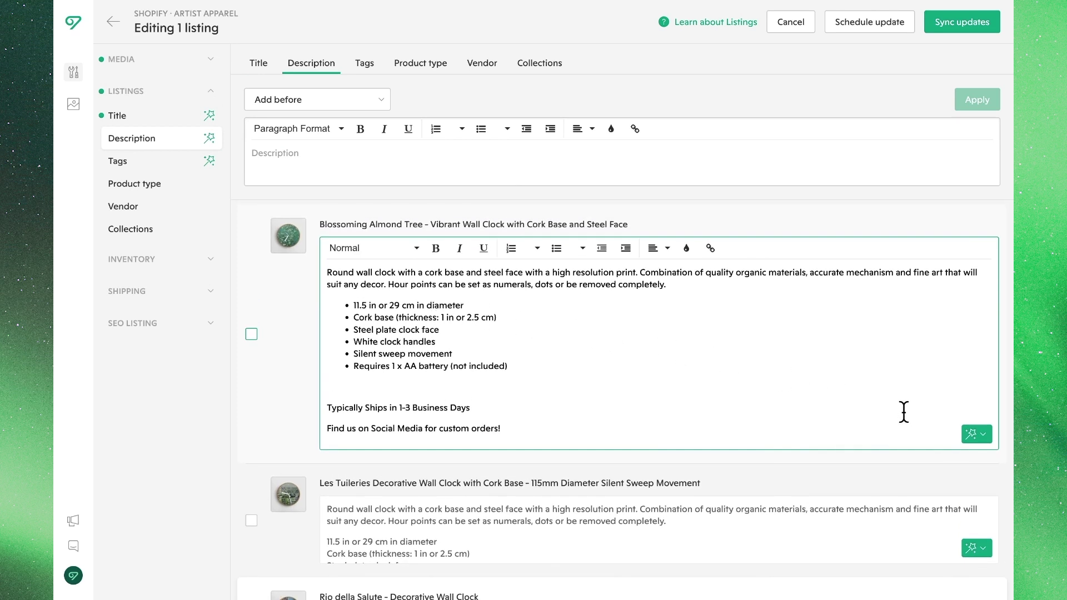
left_click(974, 414)
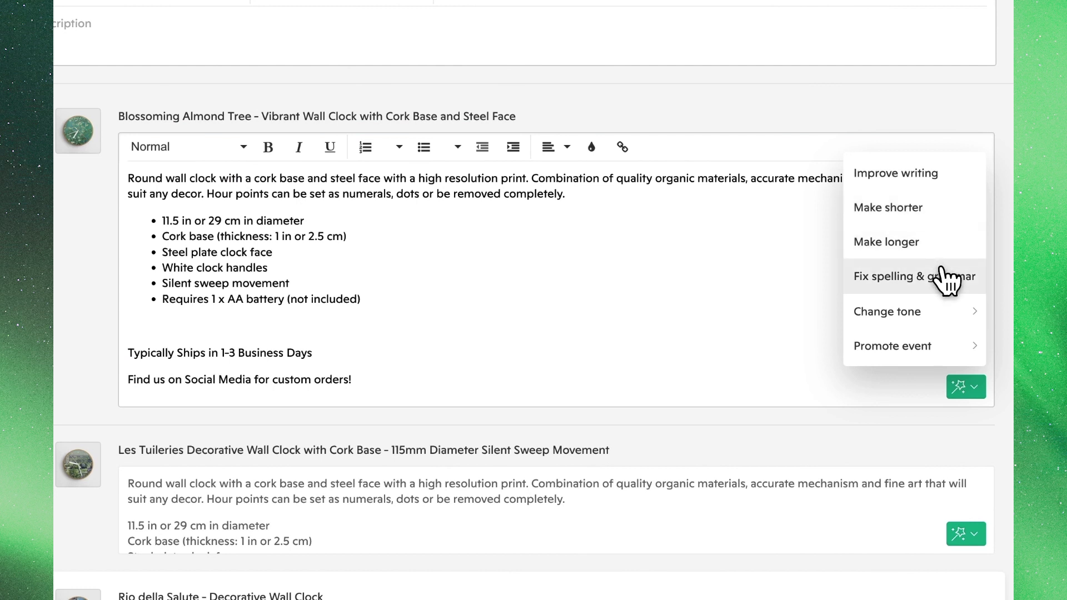
mouse_move(953, 315)
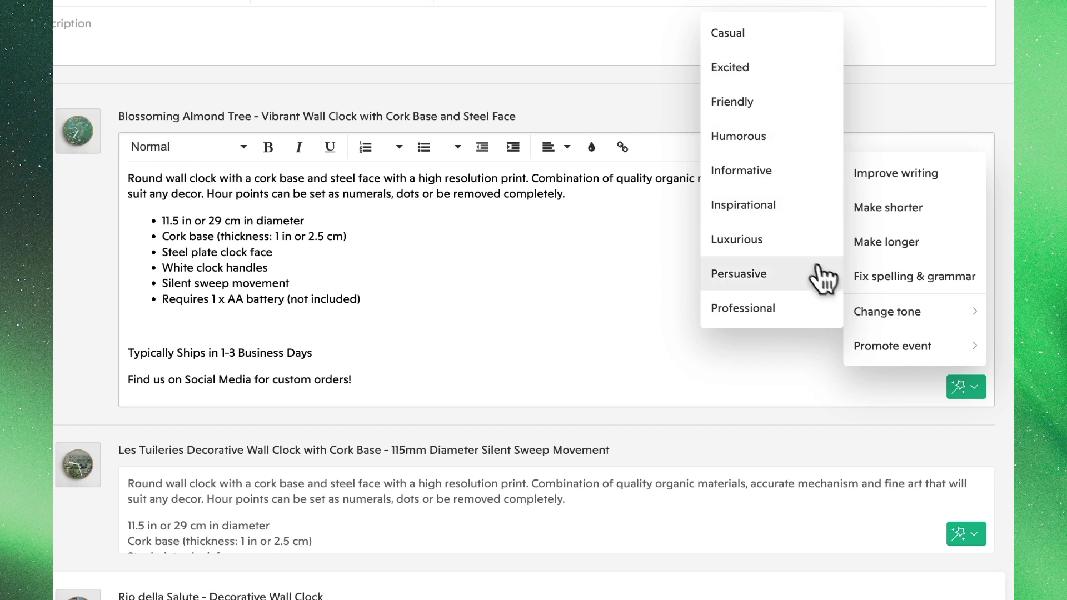
mouse_move(936, 349)
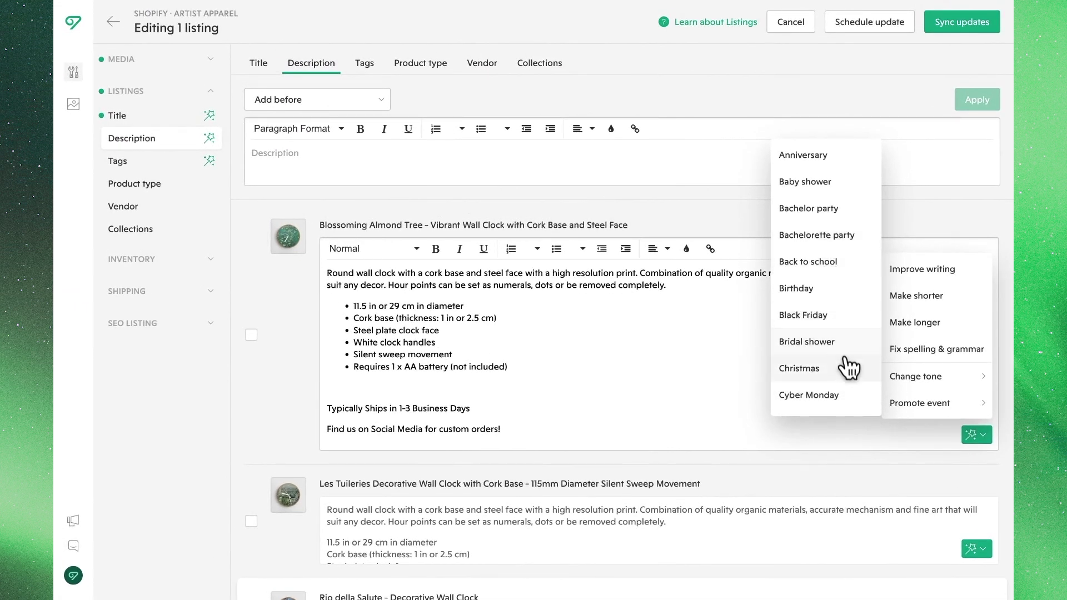
mouse_move(936, 387)
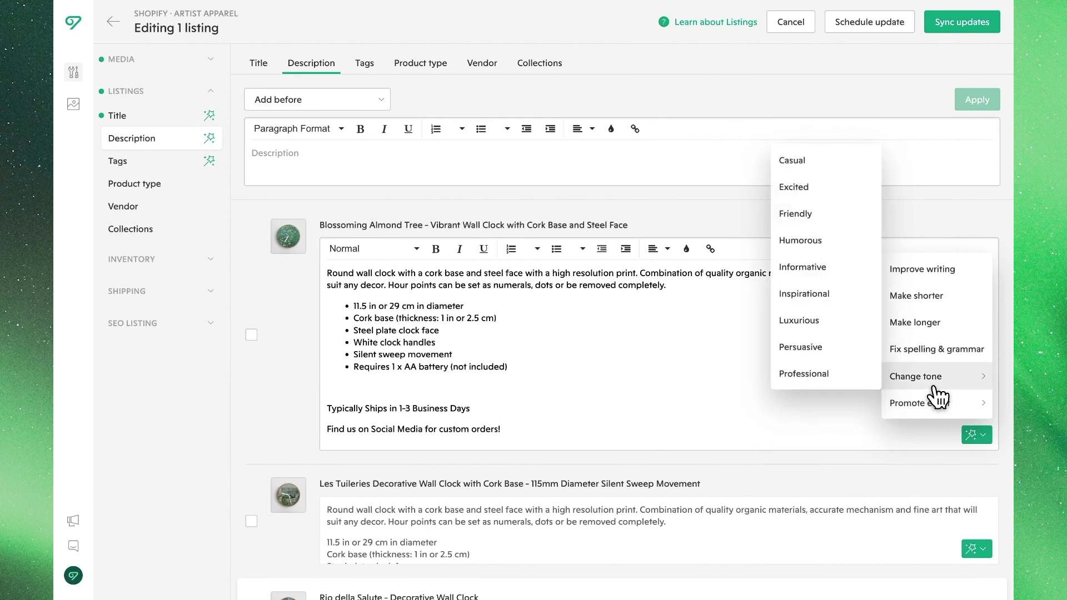
Rewrite the Blossoming Almond Tree description in a Luxurious tone and keep it.
left_click(811, 326)
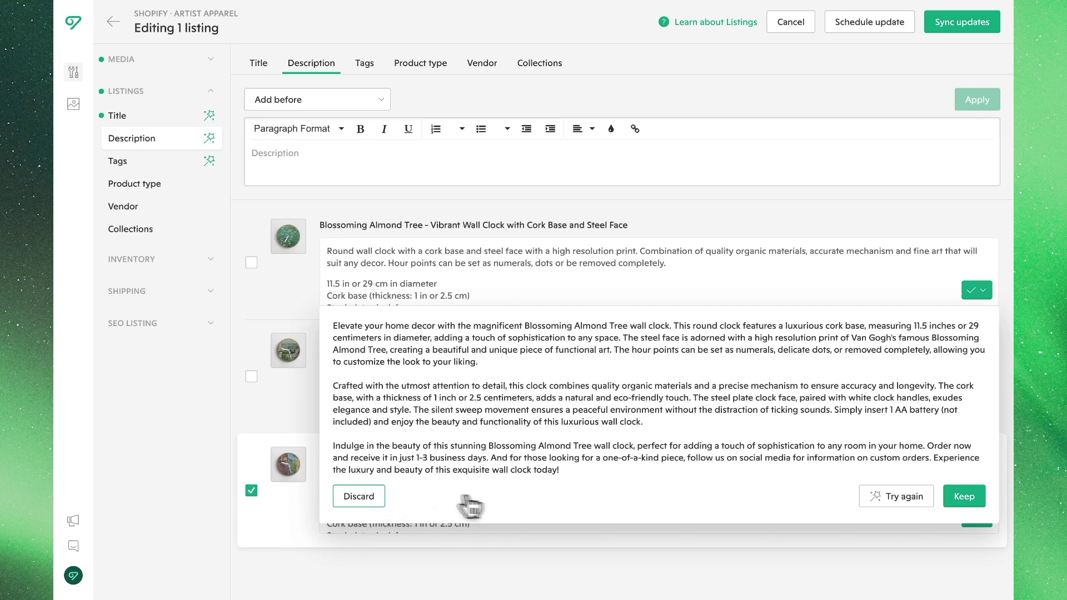
left_click(967, 499)
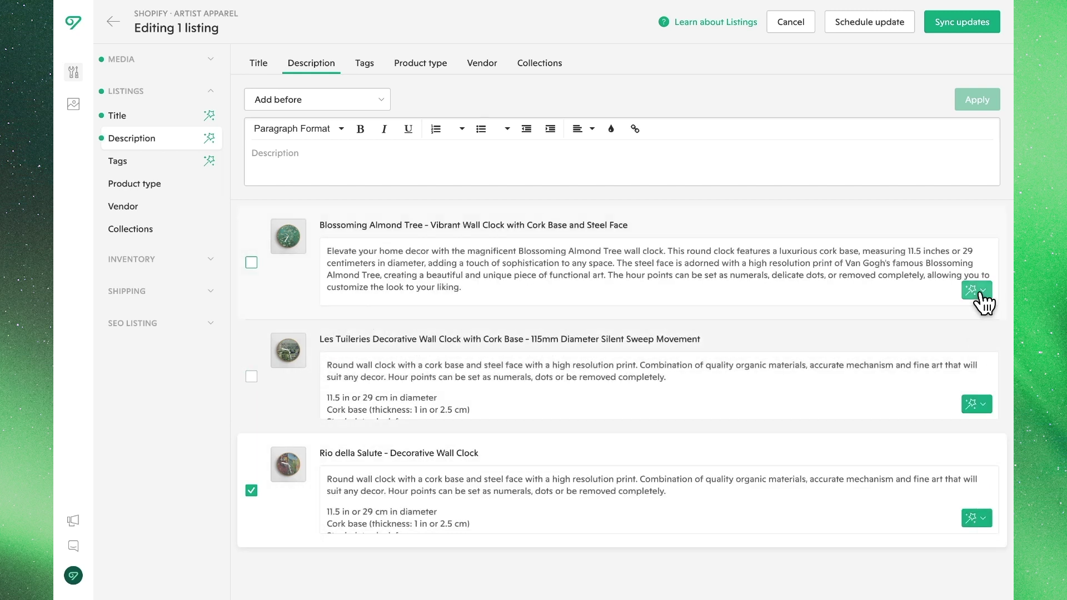
Rewrite the description with AI's Promote event > Black Friday option and keep the result.
left_click(977, 290)
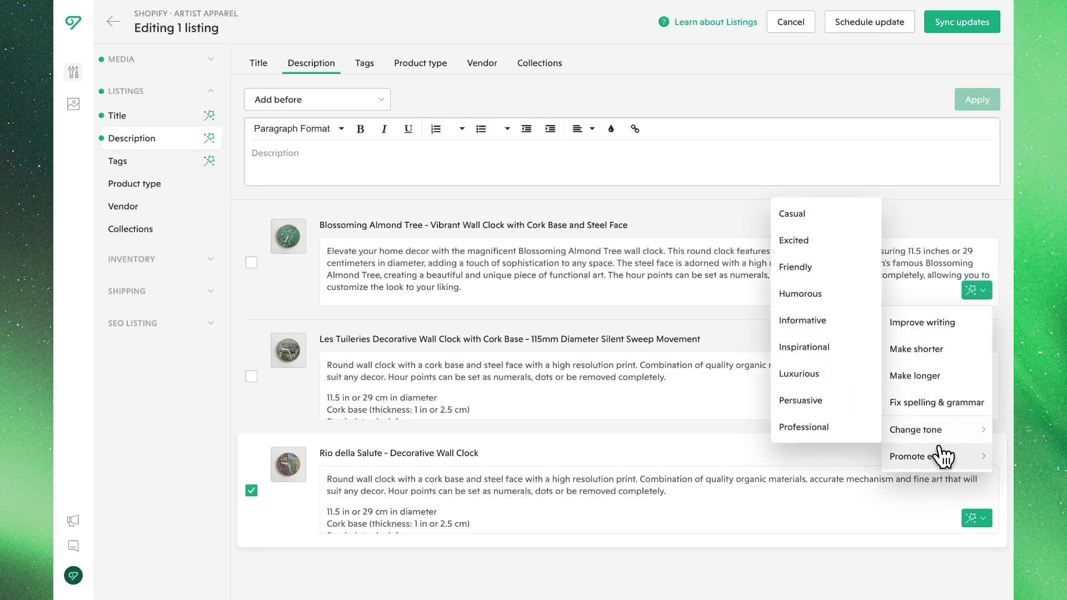
mouse_move(943, 459)
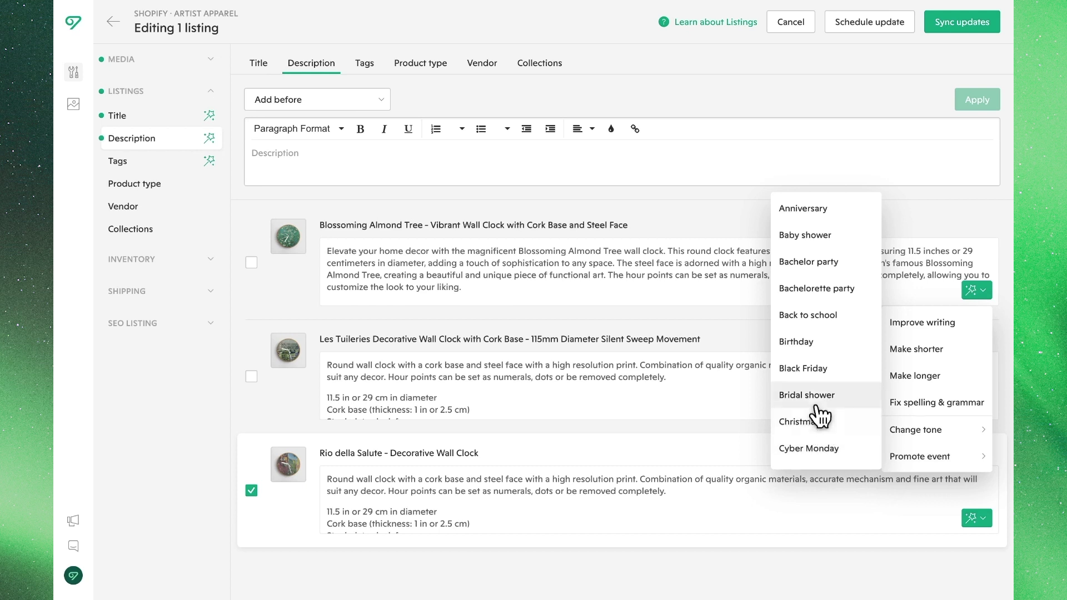
left_click(816, 371)
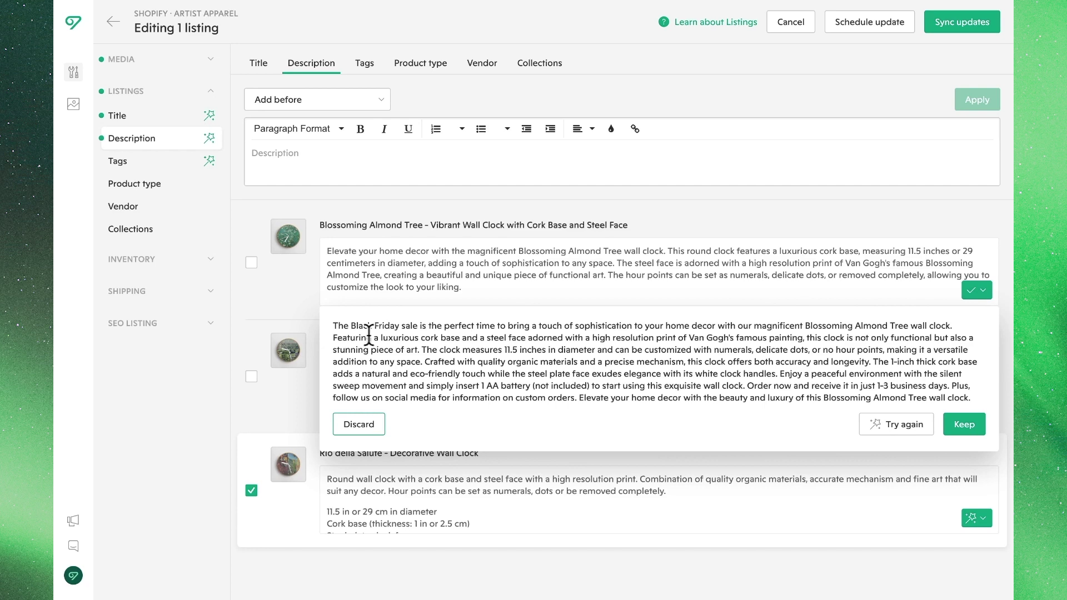
left_click_drag(334, 326, 420, 326)
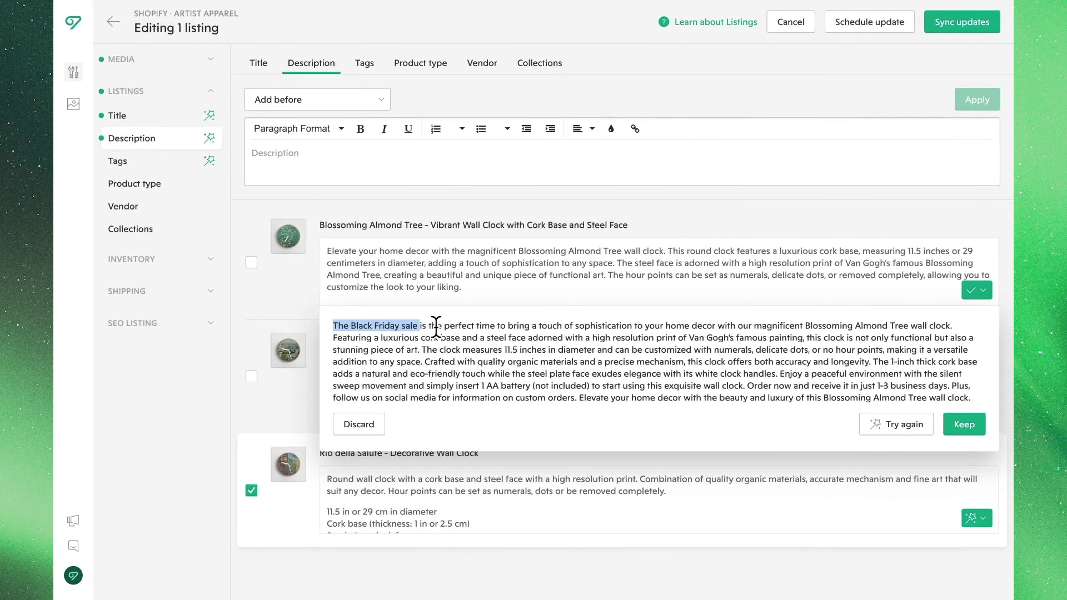
left_click(966, 426)
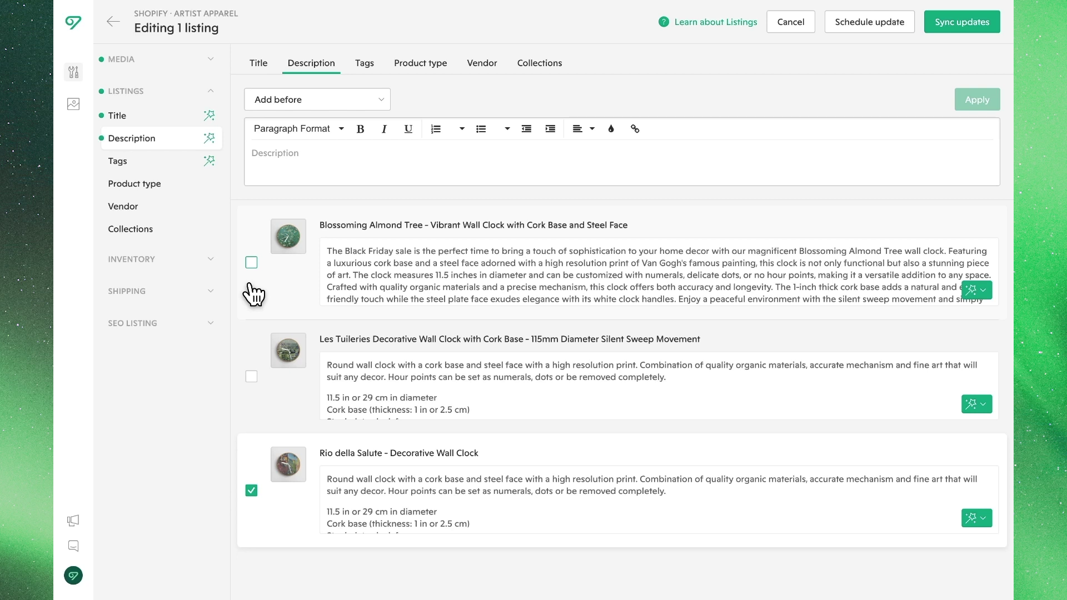
Replace the Blossoming Almond Tree tags with AI suggestions, retrying once before keeping them.
left_click(156, 166)
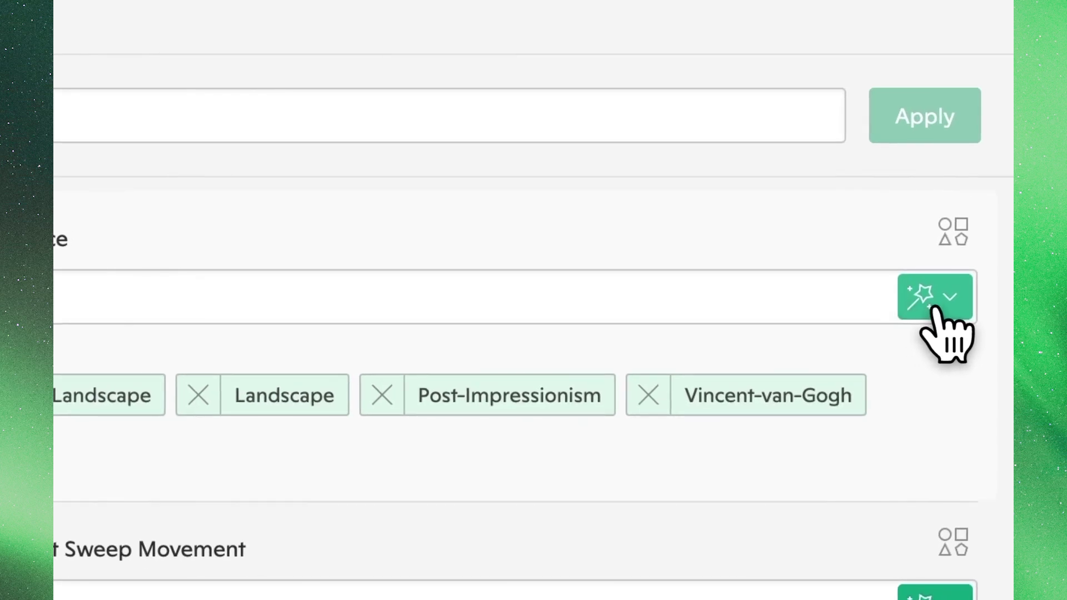
left_click(958, 278)
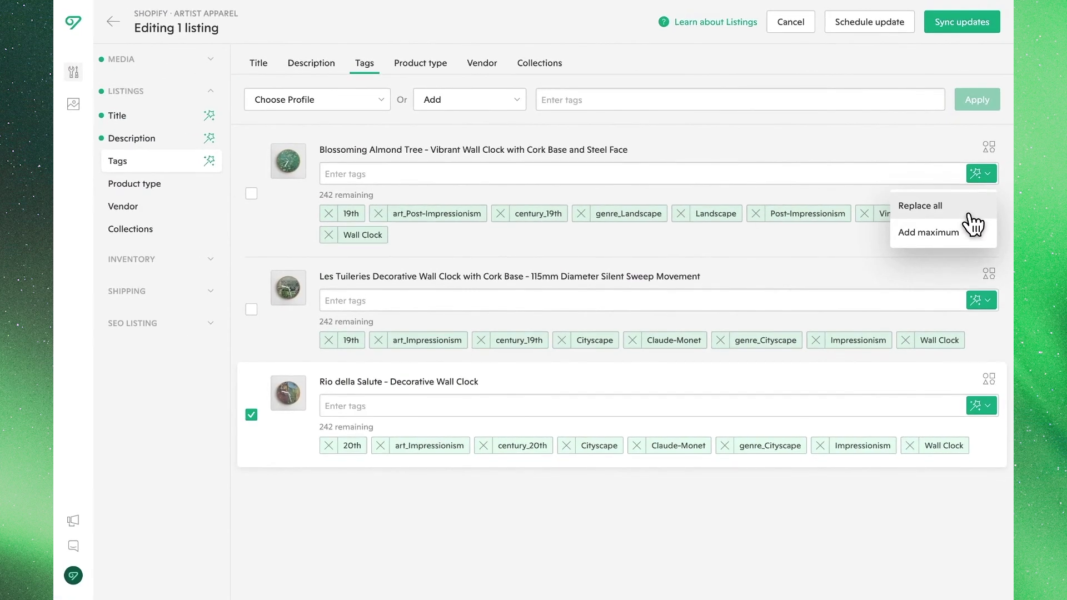
left_click(968, 213)
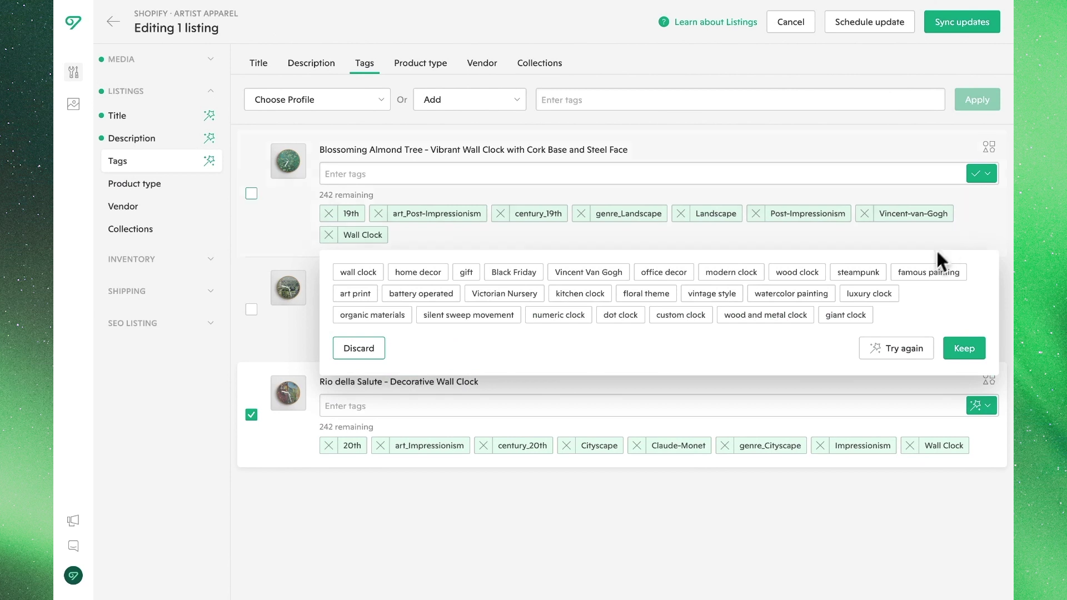
left_click(912, 354)
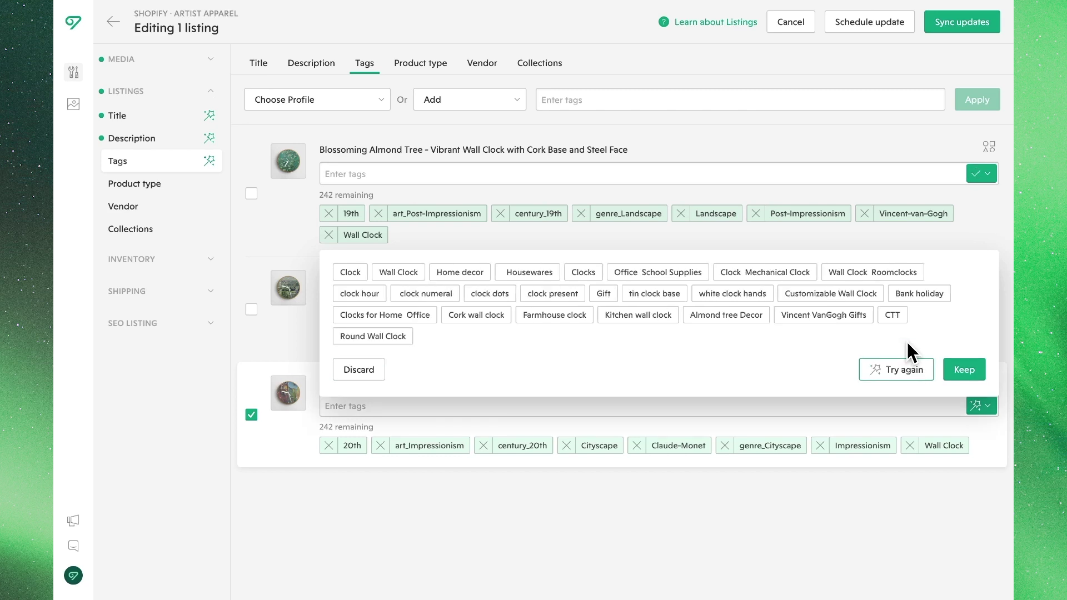
left_click(964, 369)
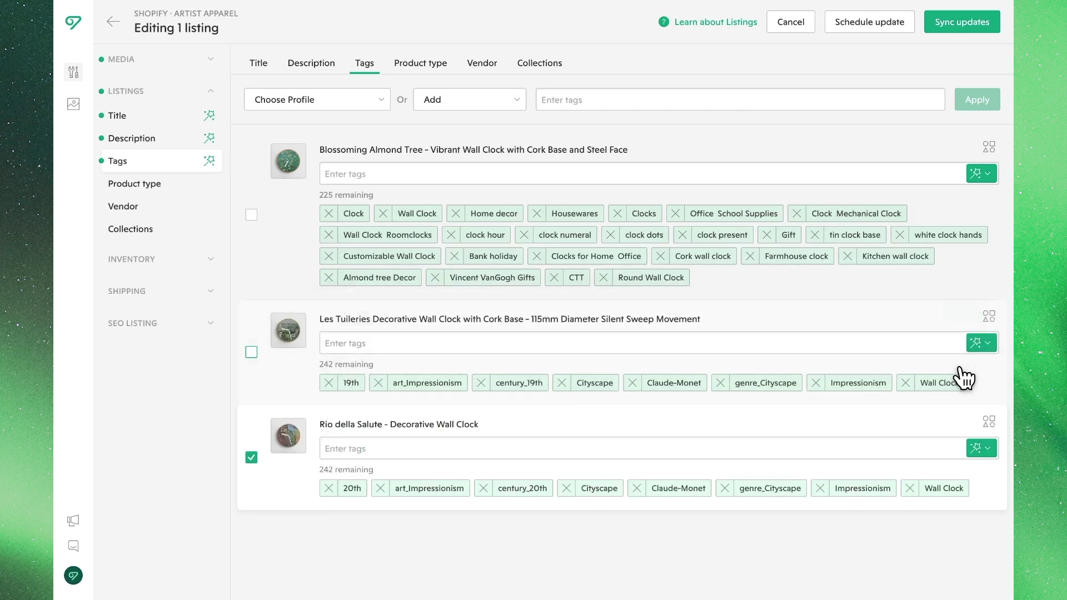
Generate and keep AI replacement tags for the Rio della Salute listing.
left_click(960, 375)
left_click(985, 457)
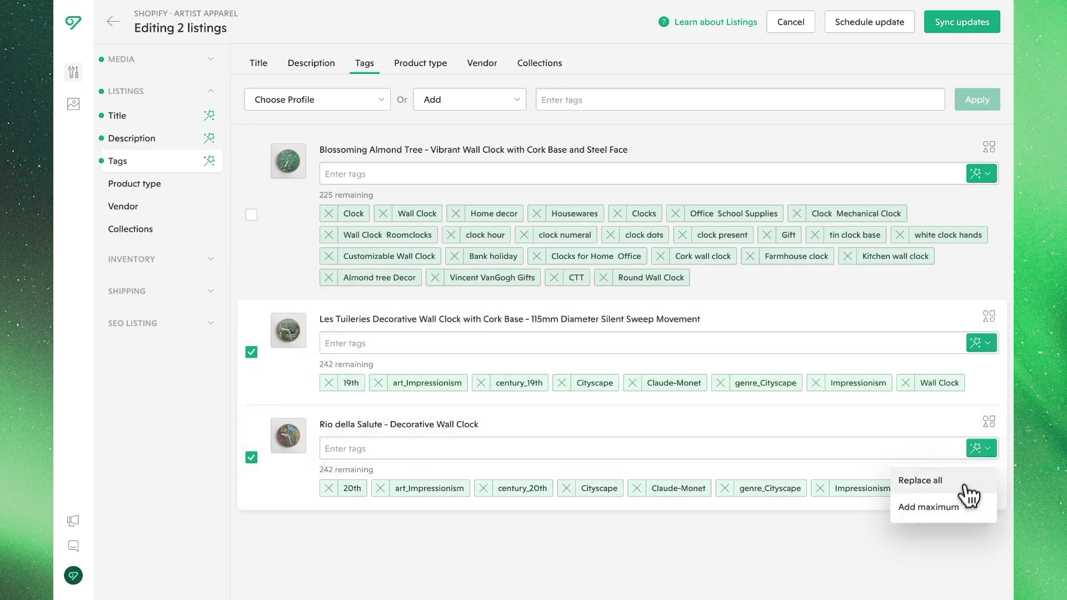
left_click(956, 513)
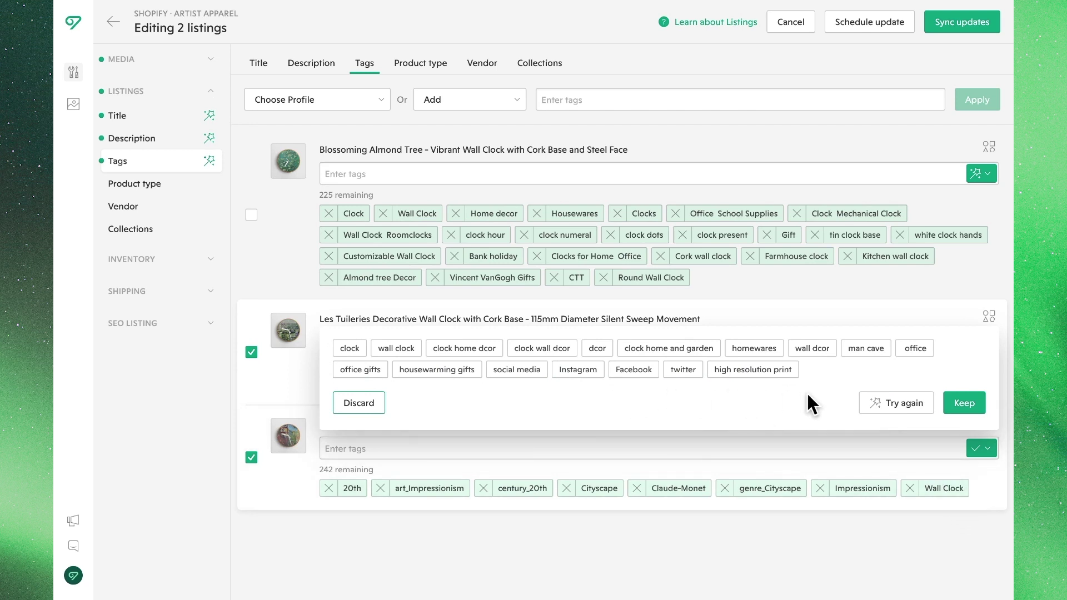
left_click(958, 409)
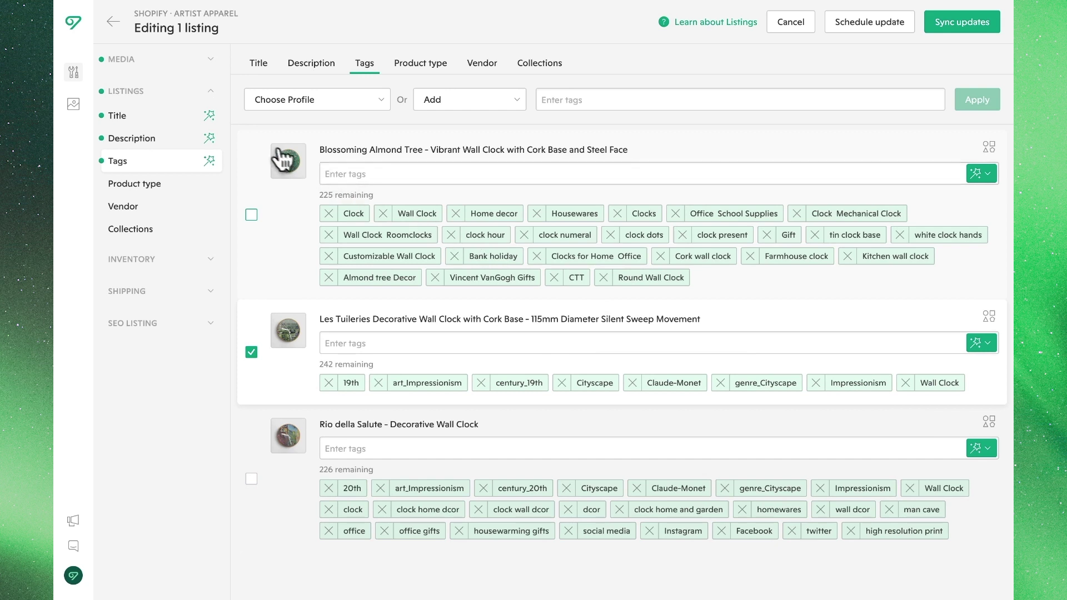
Return to the Title editor and sync all the clock listing updates to Shopify.
left_click(215, 66)
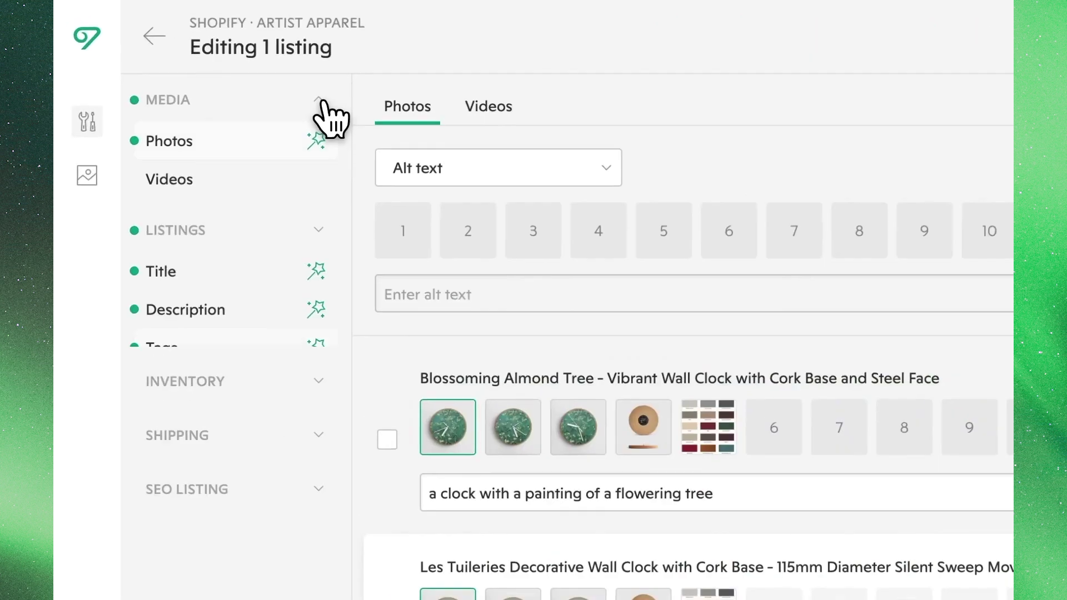
left_click(361, 270)
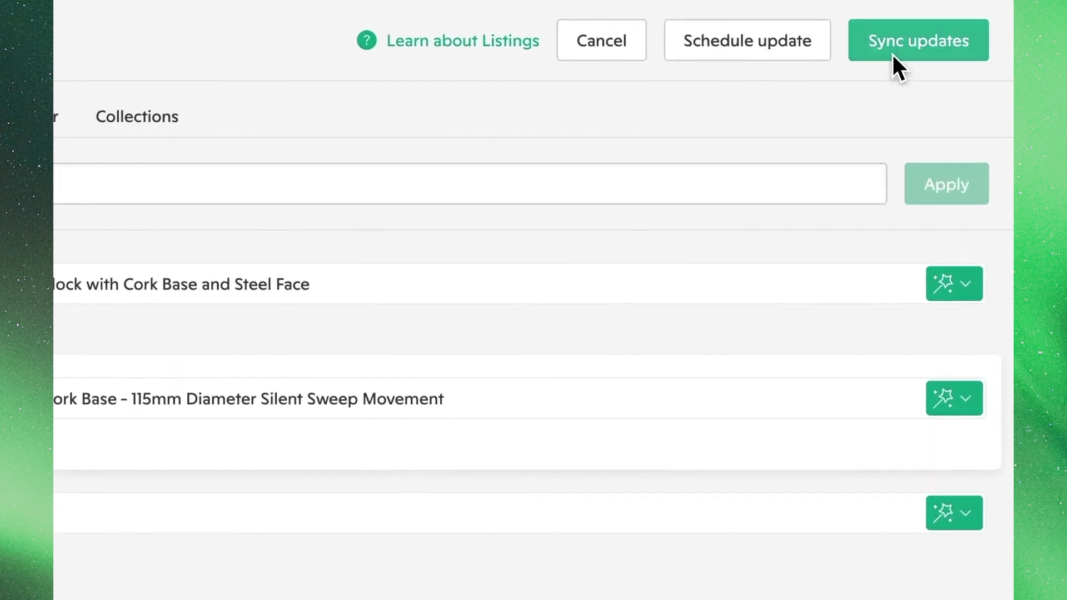
left_click(889, 53)
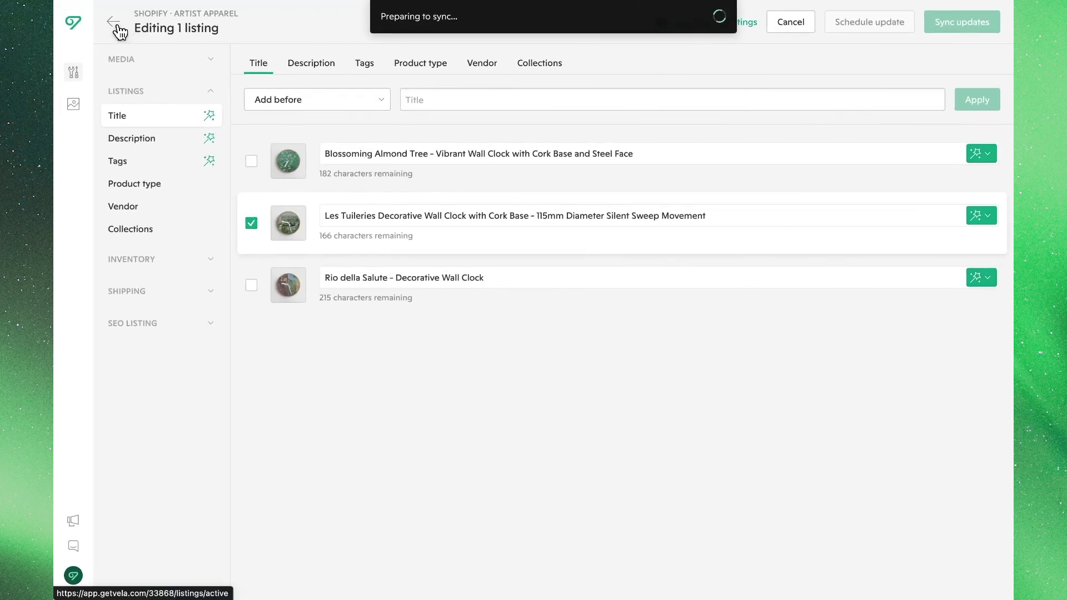
Open the Burning of the Philadelphia Tote Bag listing and save AI alt text for its second photo.
left_click(118, 28)
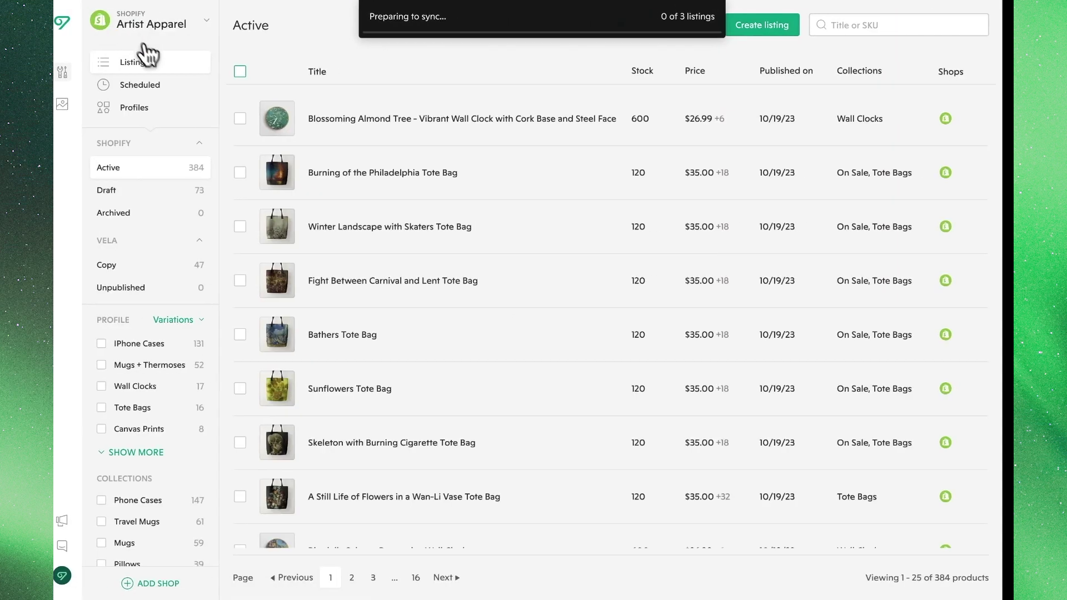
left_click(338, 173)
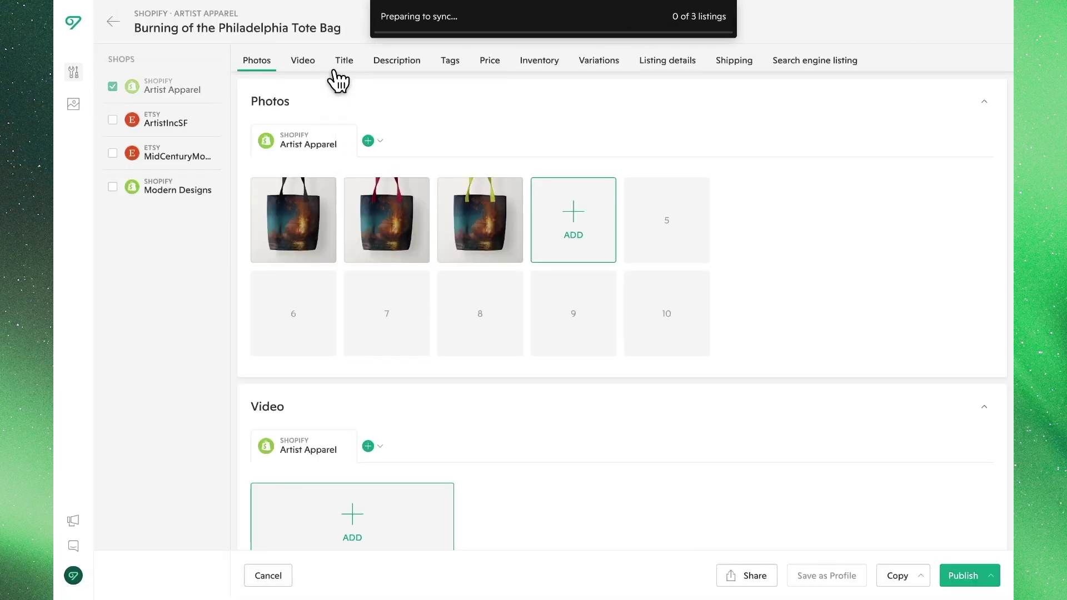
mouse_move(381, 226)
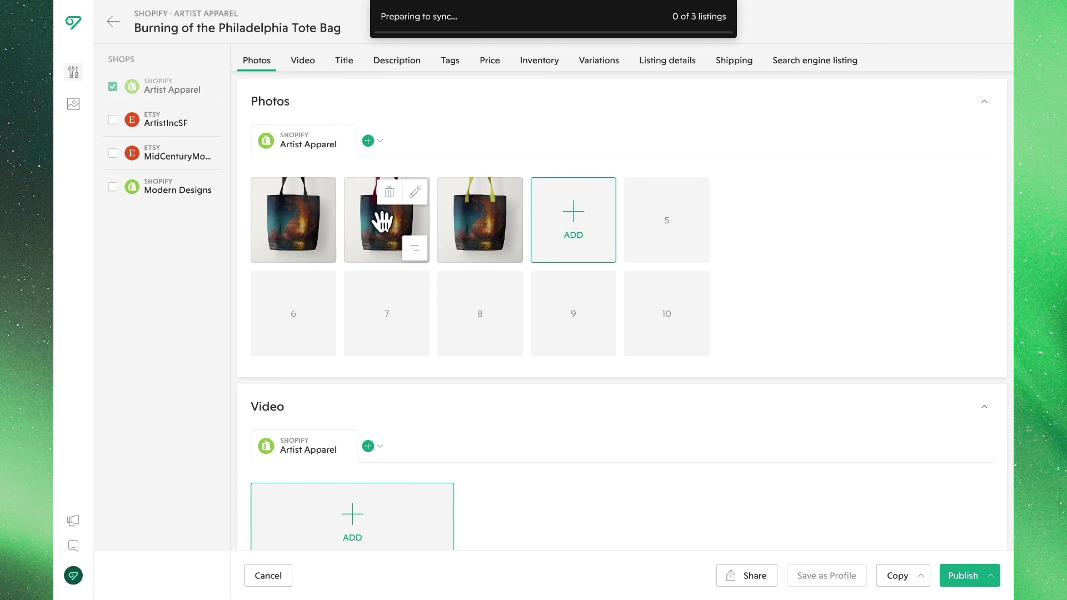
left_click(415, 250)
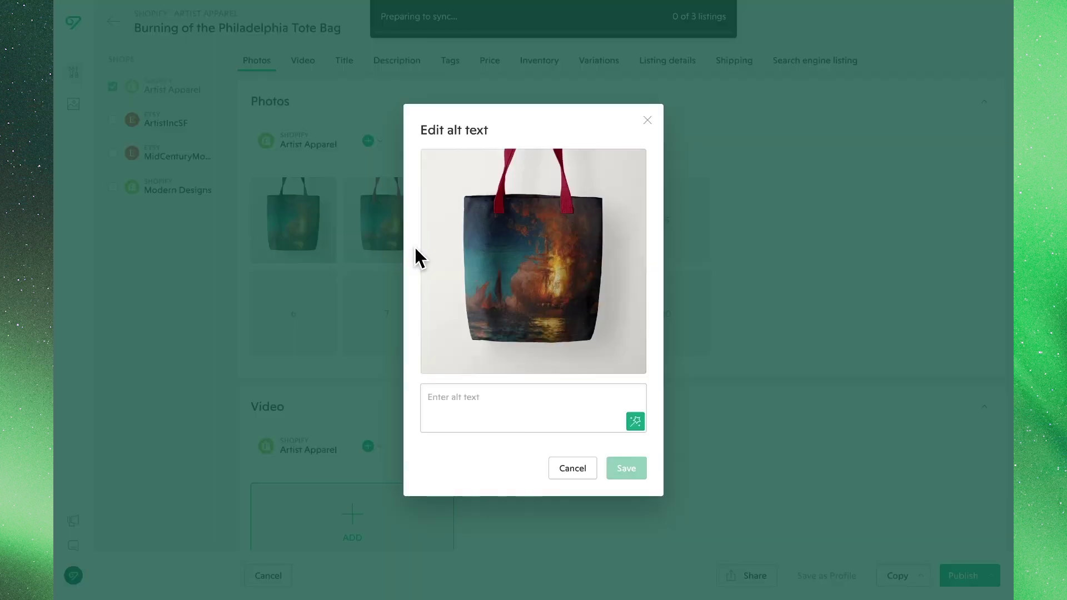
left_click(634, 428)
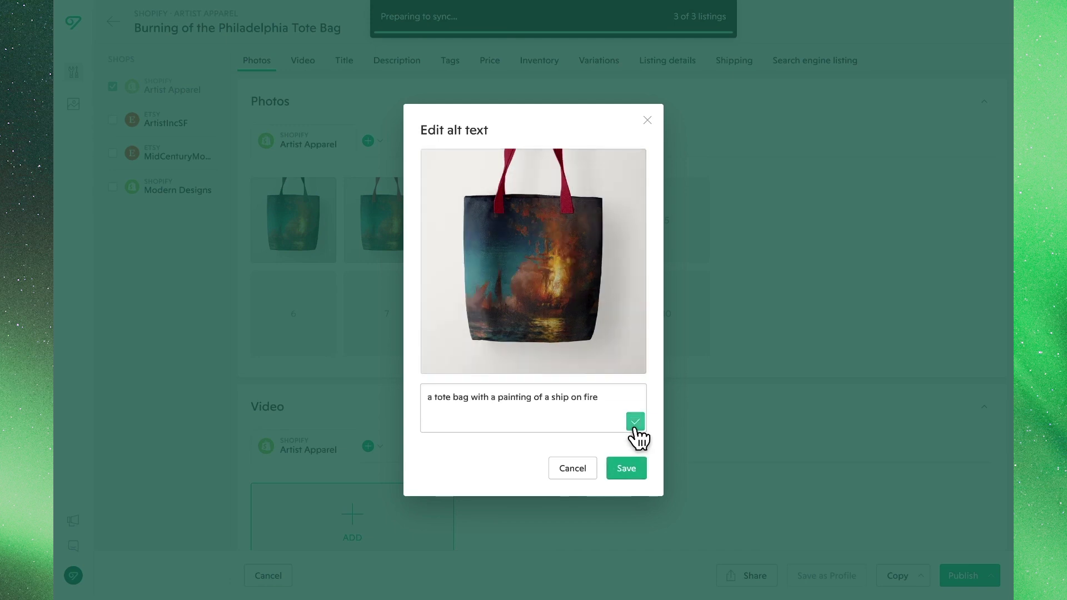
left_click(626, 469)
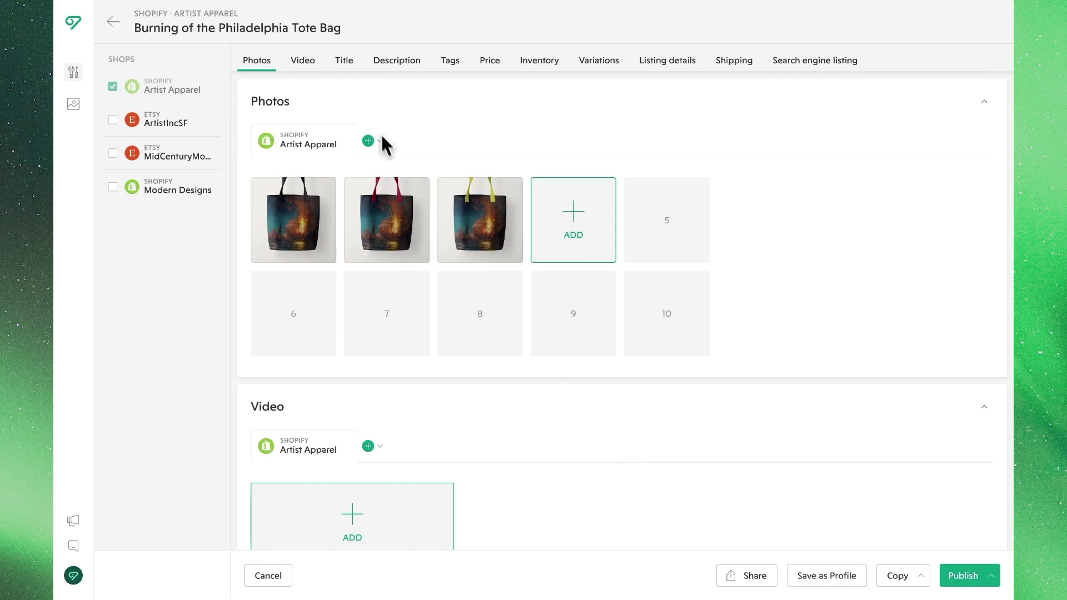
Use AI's Make longer option on the title and keep the lengthened Edward Moran tote title.
left_click(344, 61)
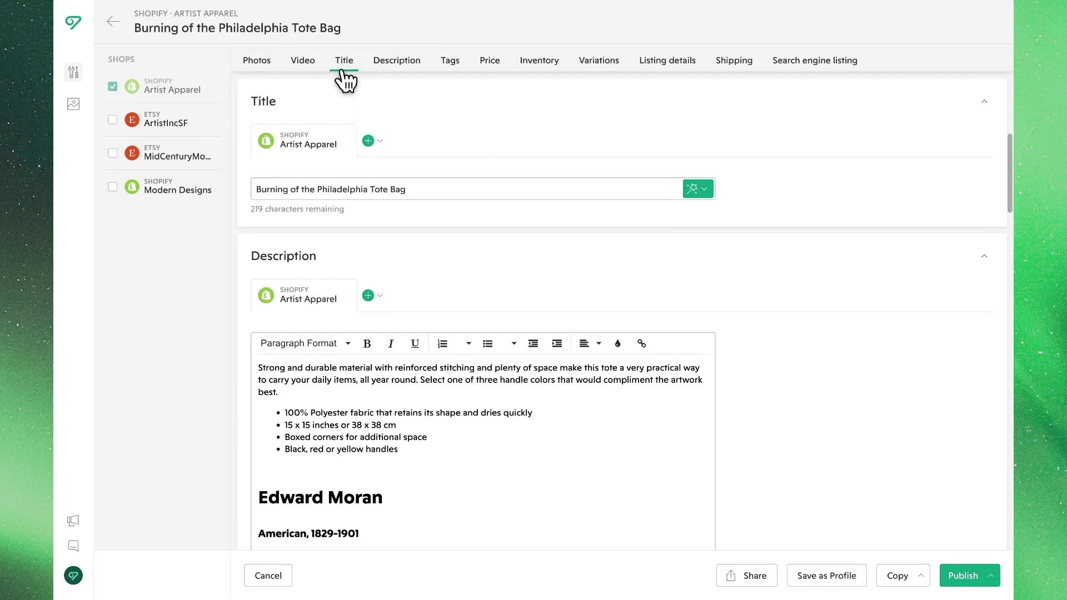
left_click(699, 192)
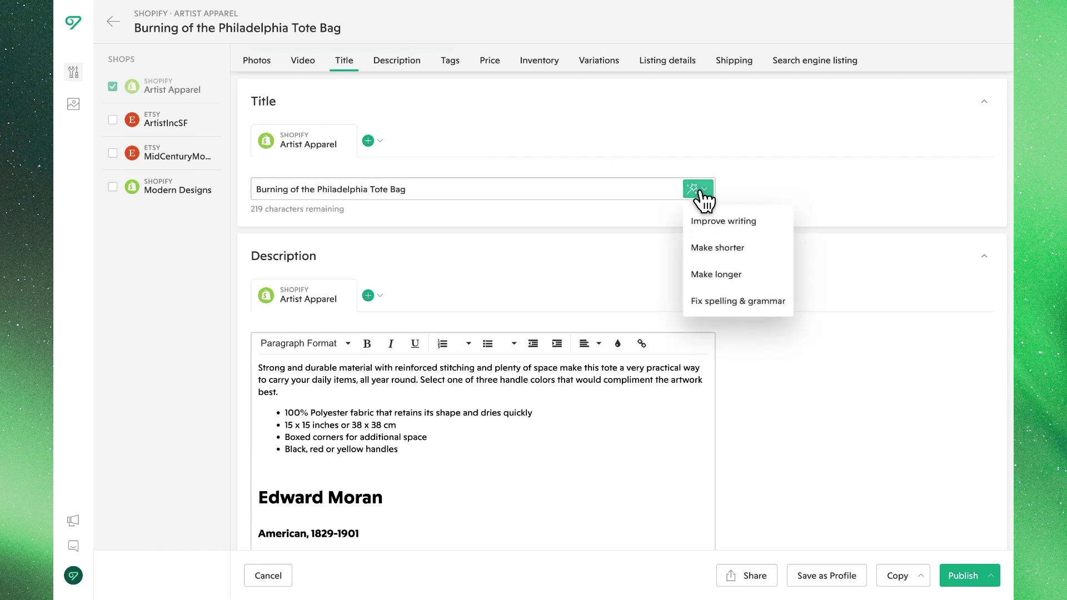
left_click(743, 269)
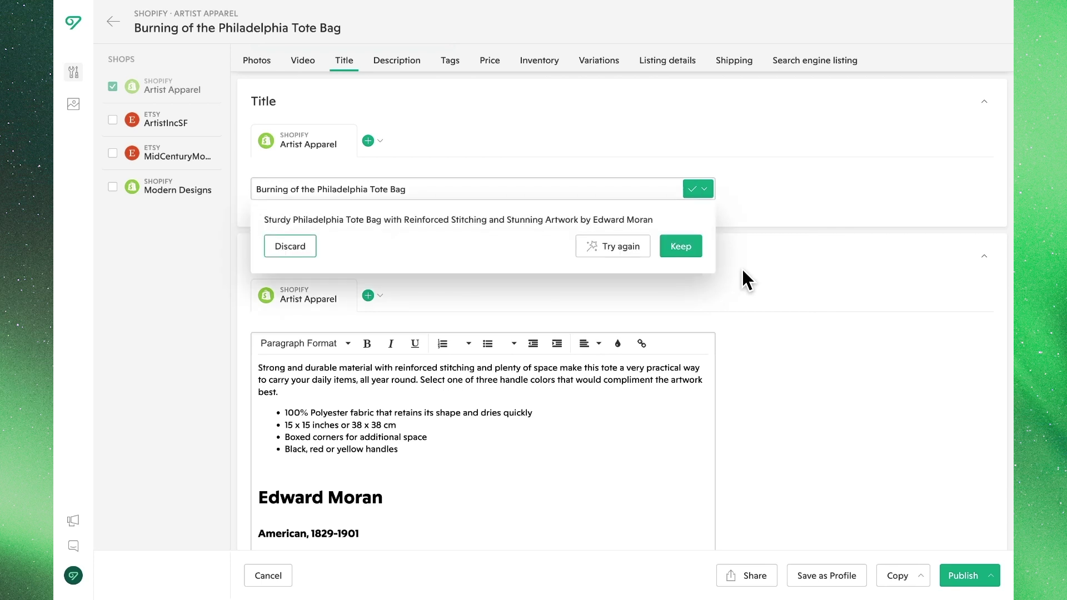
left_click(696, 252)
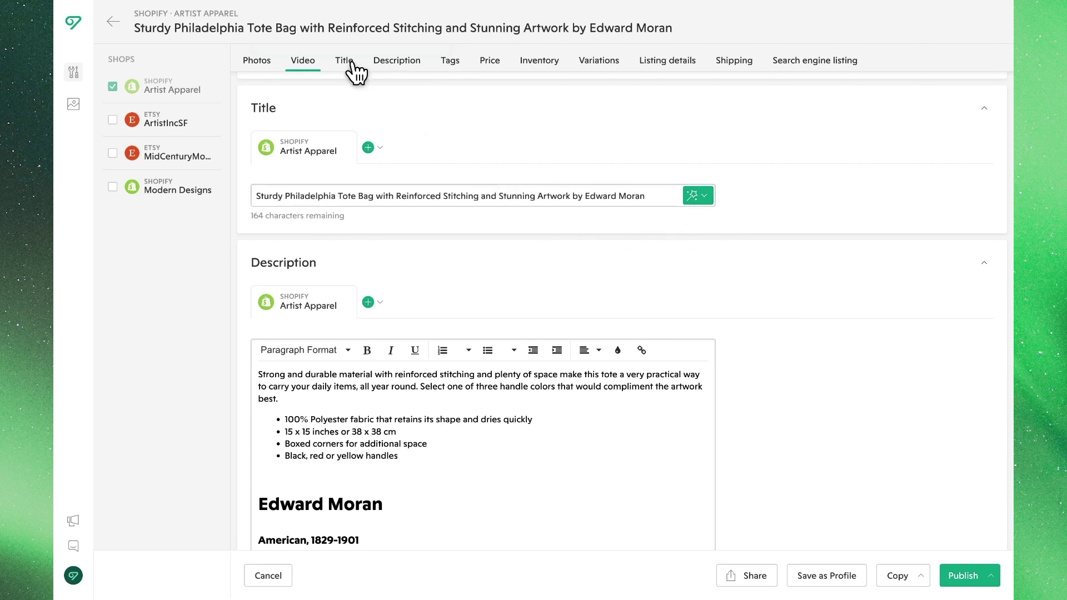
Rewrite the tote bag description in an Inspirational tone with AI and keep it.
left_click(376, 63)
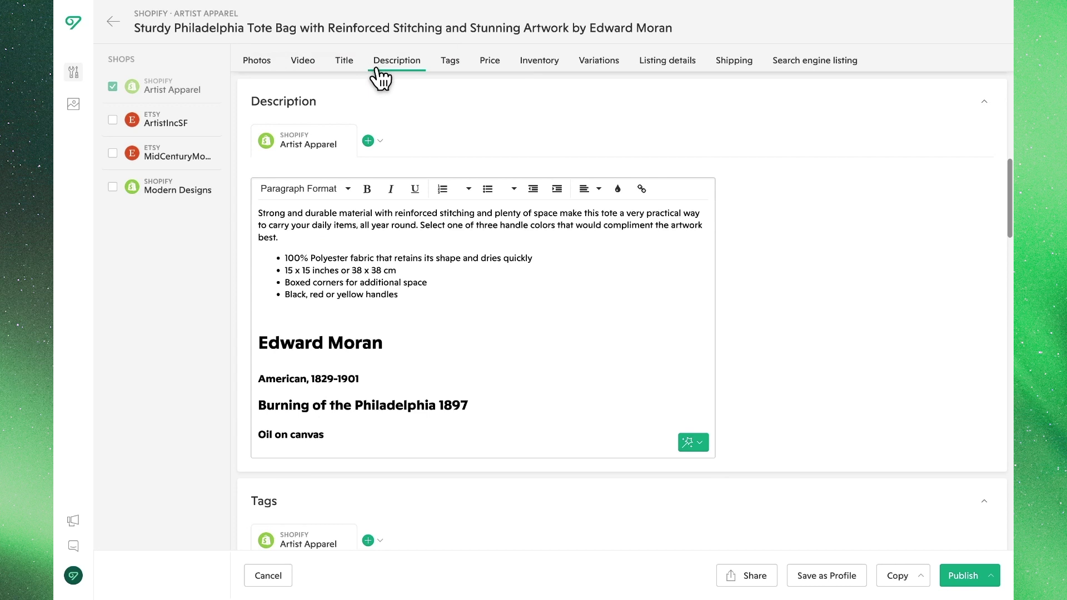
scroll(393, 209, "up", 1)
scroll(432, 334, "down", 2)
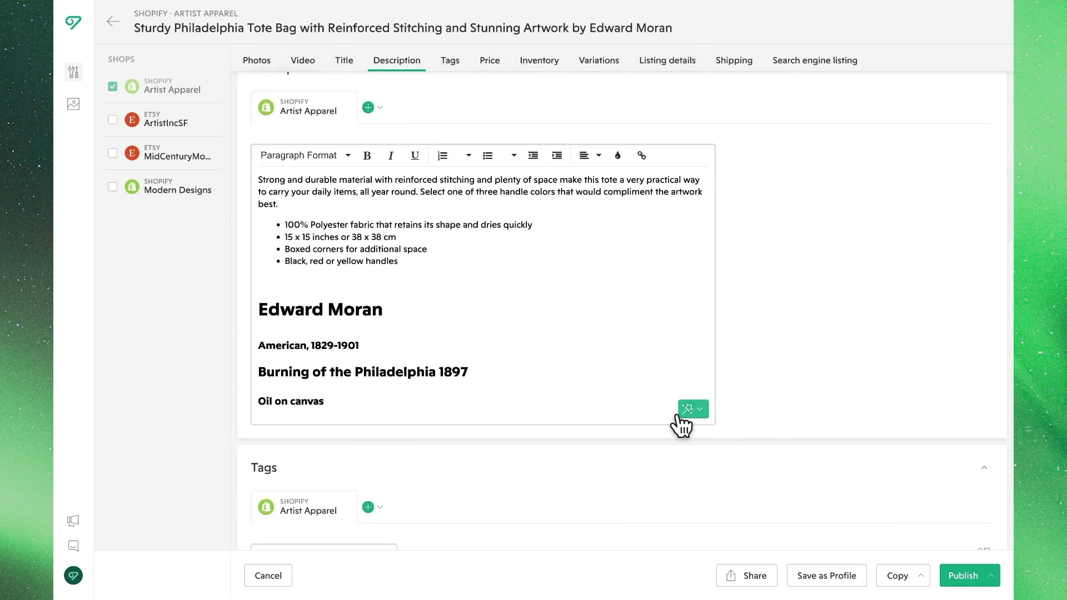
left_click(692, 410)
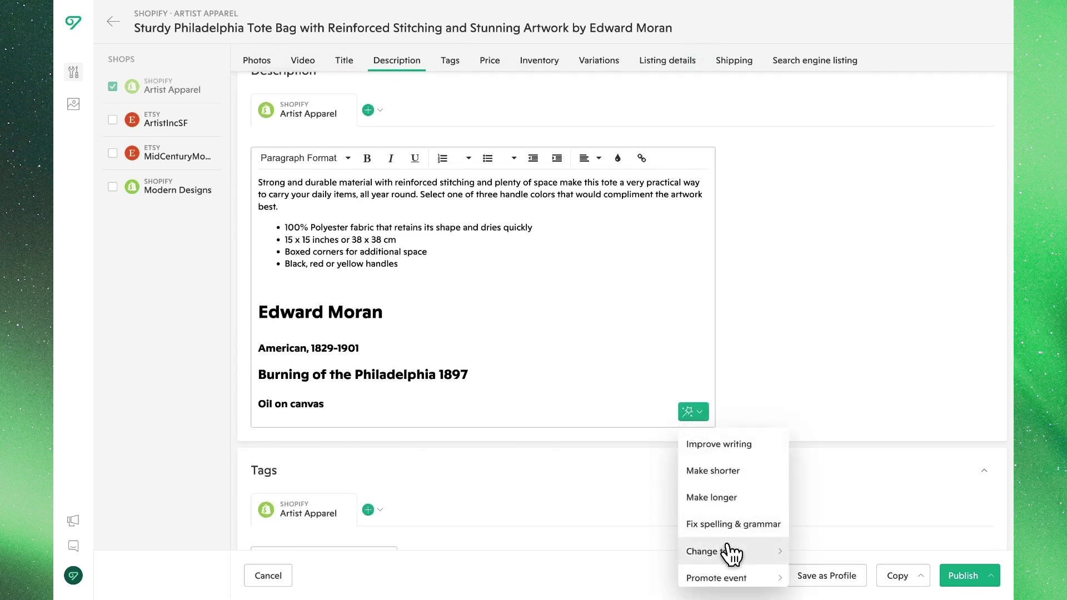
mouse_move(731, 552)
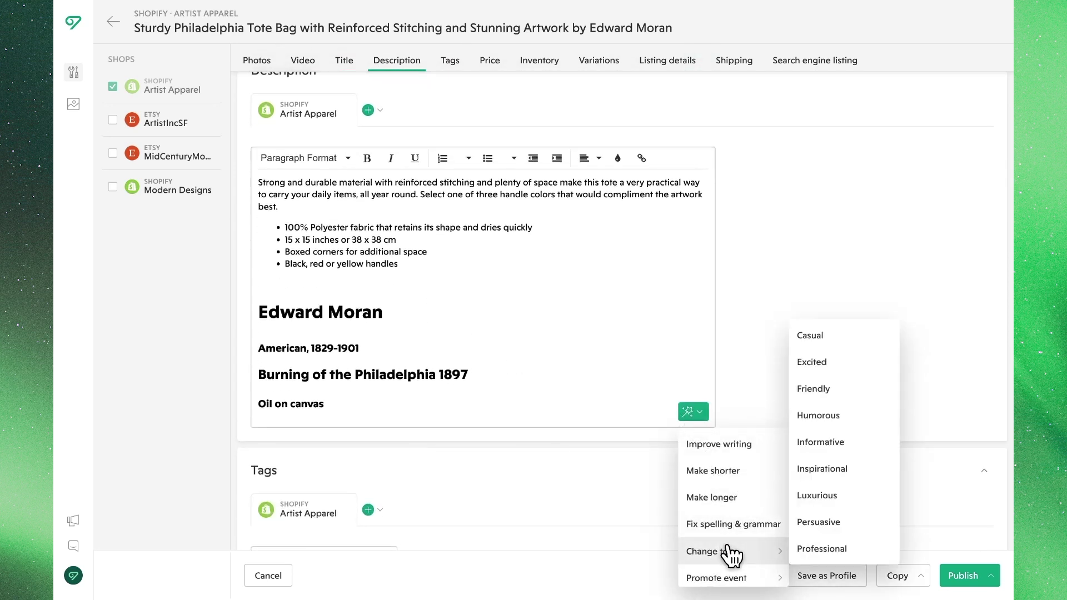
left_click(839, 469)
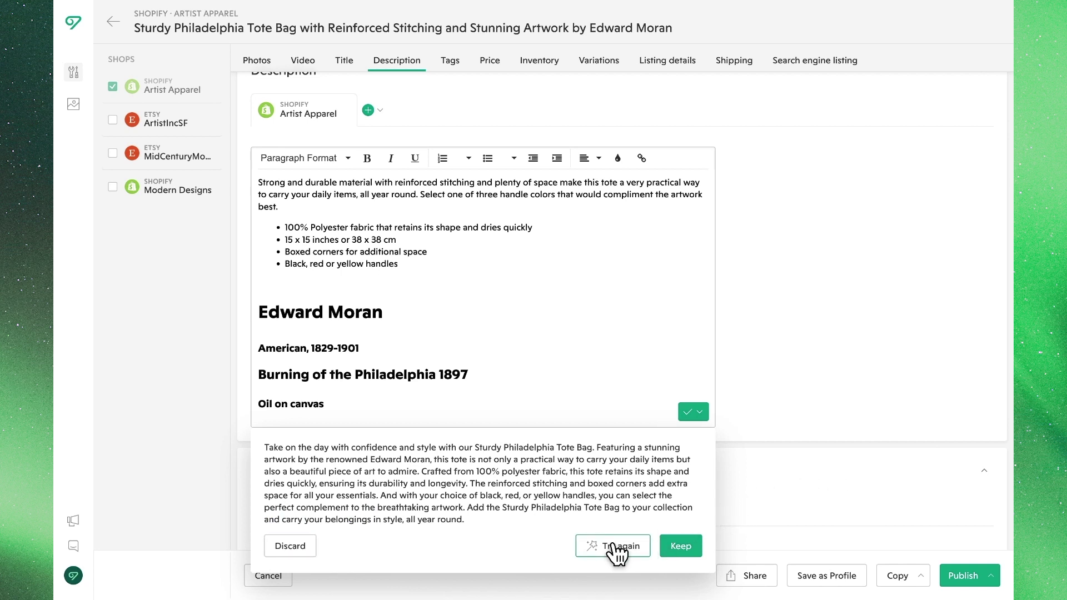
left_click(676, 540)
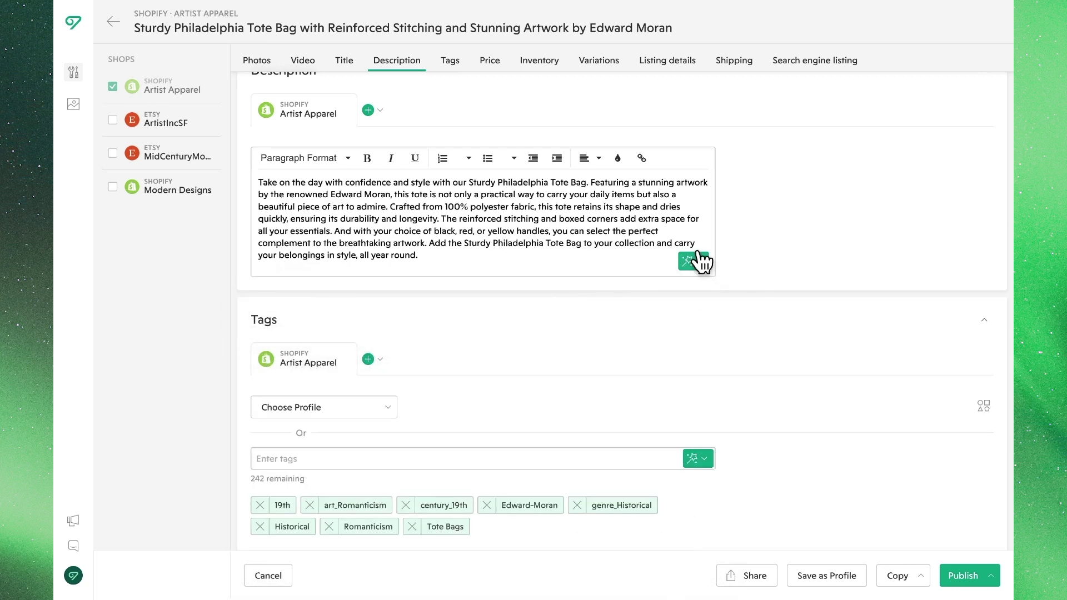
Have AI rewrite the description to promote Christmas and keep the holiday version.
mouse_move(728, 427)
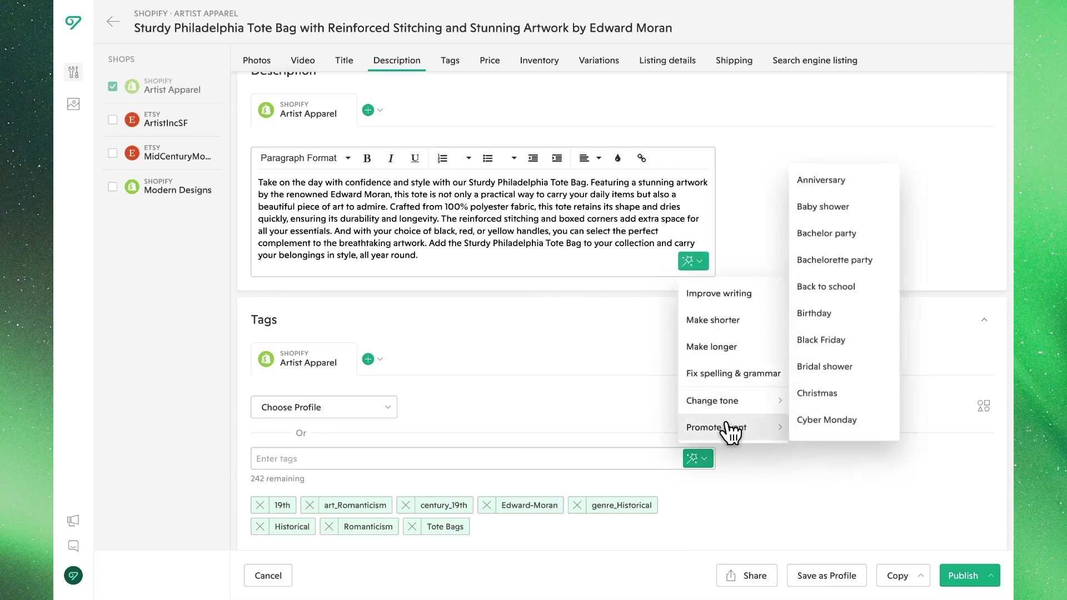
left_click(819, 398)
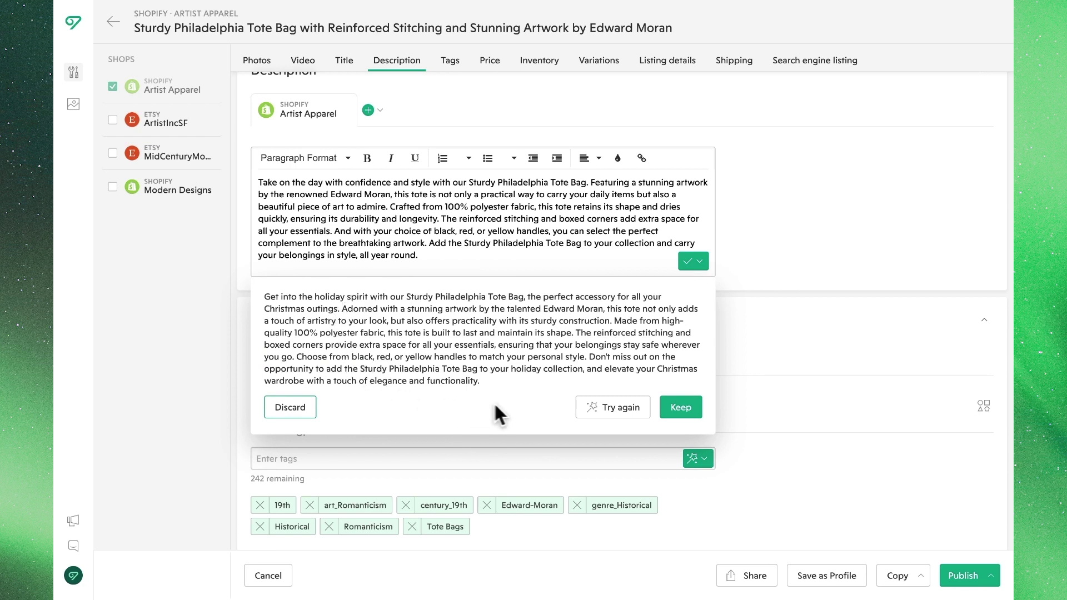
left_click(671, 411)
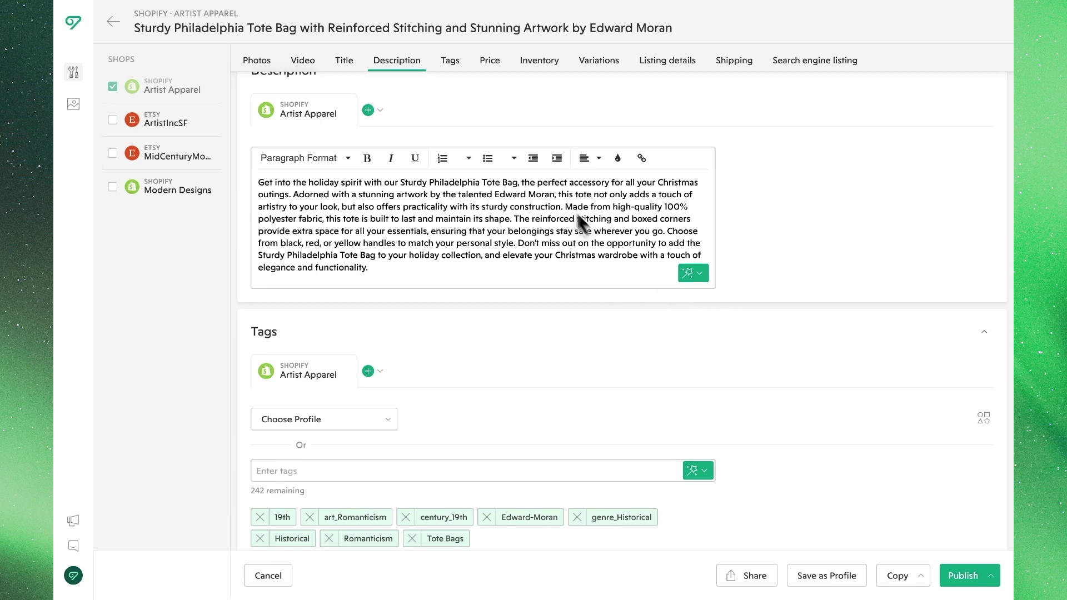
Replace all tote bag tags with AI suggestions such as tote bags, Edward Moran and Christmas gift.
left_click(451, 61)
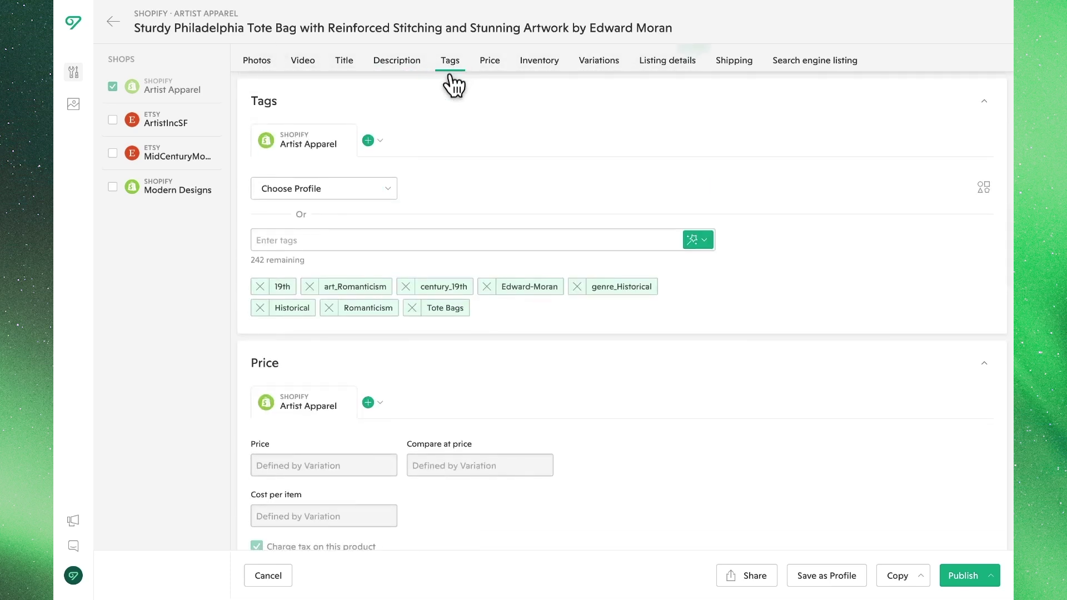
left_click(697, 240)
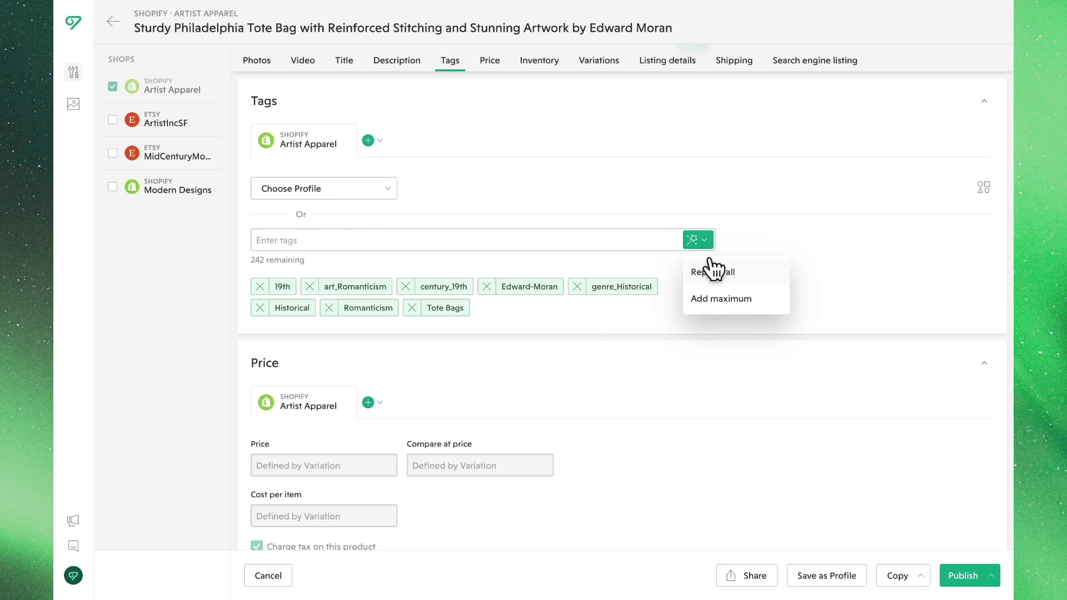
left_click(714, 269)
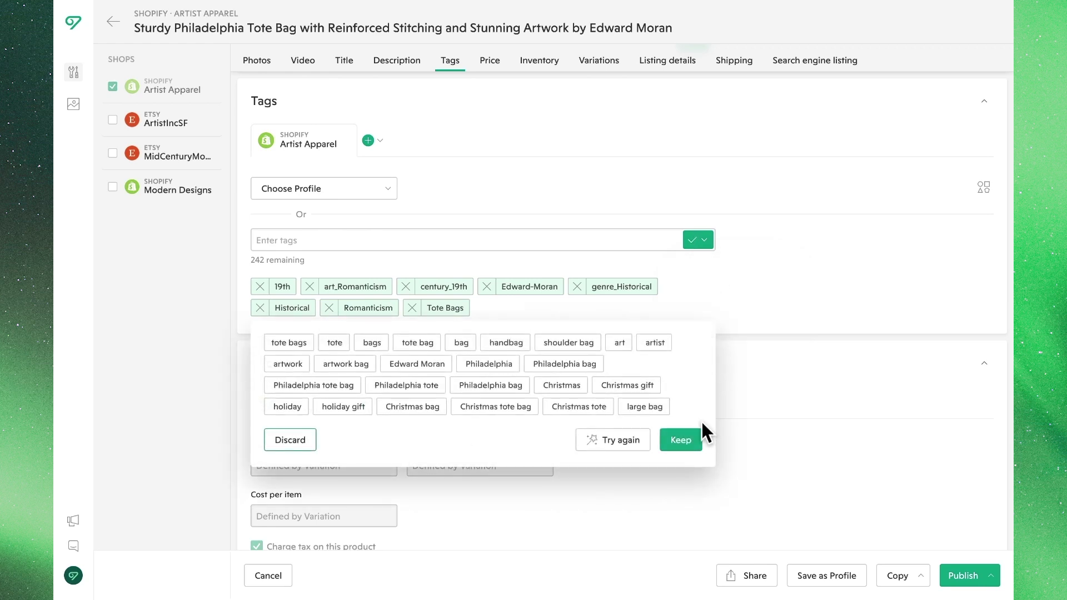
left_click(694, 437)
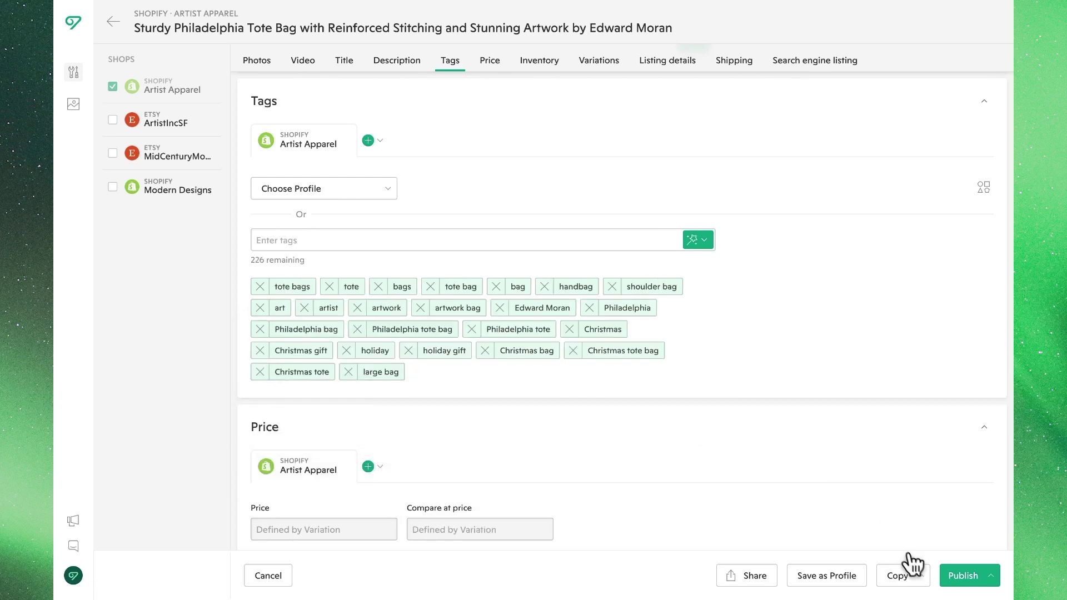
Start publishing the tote bag listing to the Artist Apparel Shopify shop.
left_click(949, 576)
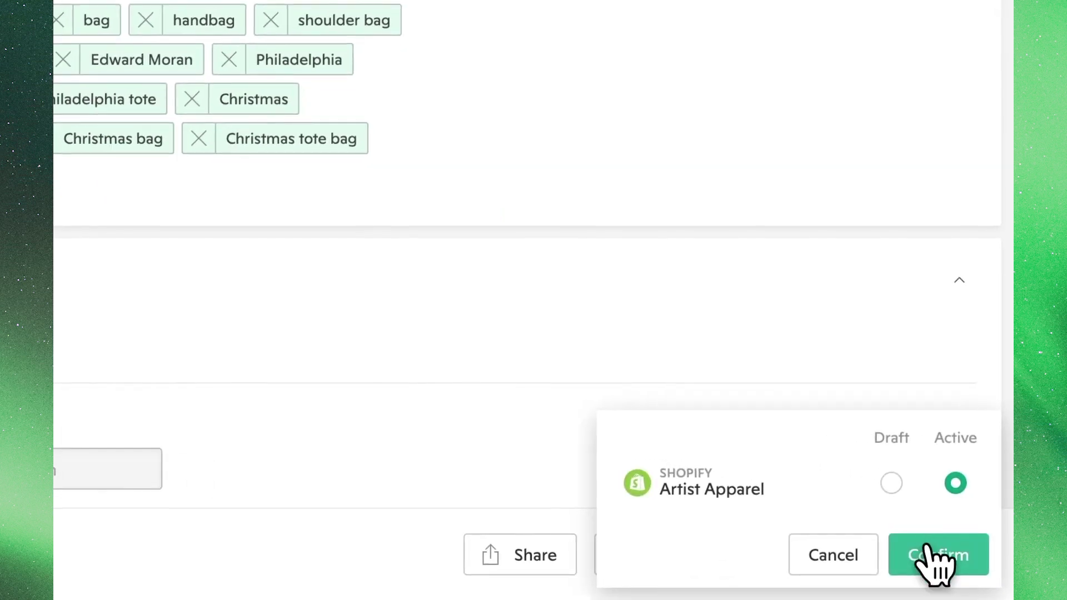